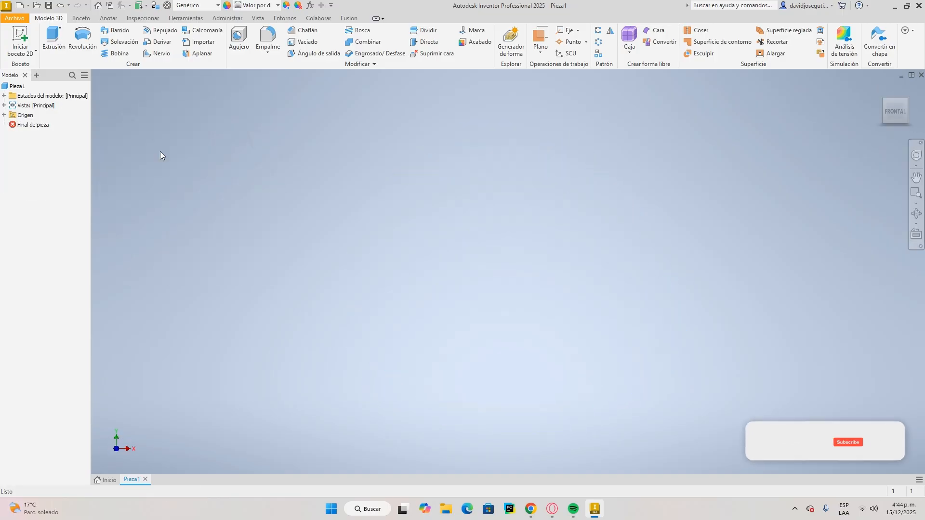
Sketch a 90 by 64 mm center rectangle at the origin on the horizontal XZ plane and finish the sketch
click(25, 36)
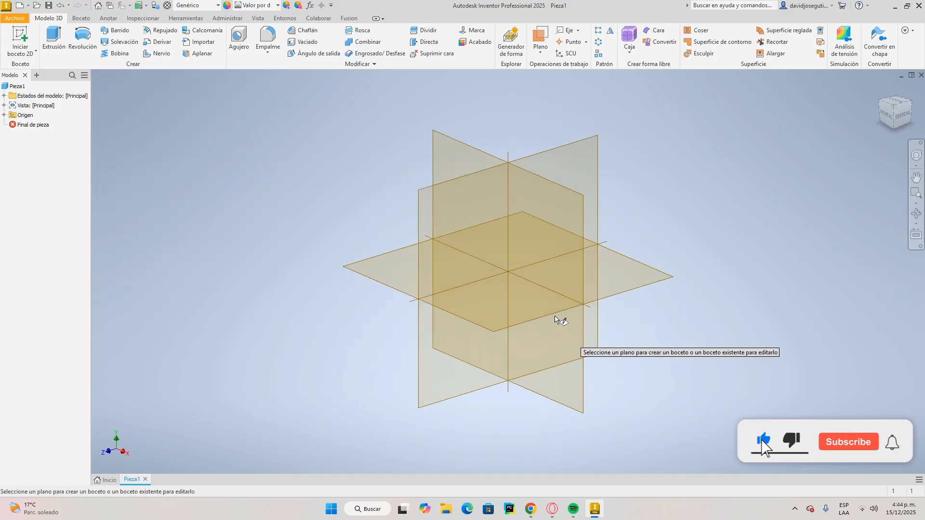
click(510, 324)
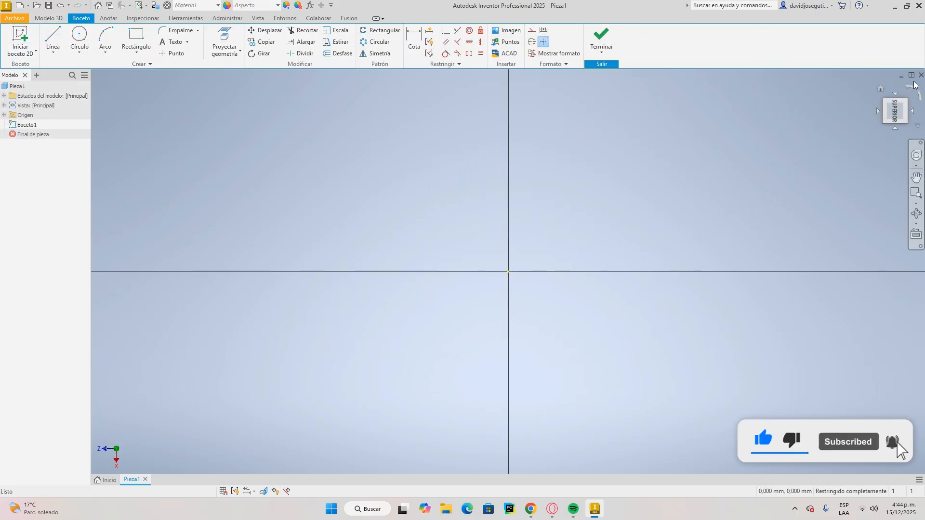
click(913, 89)
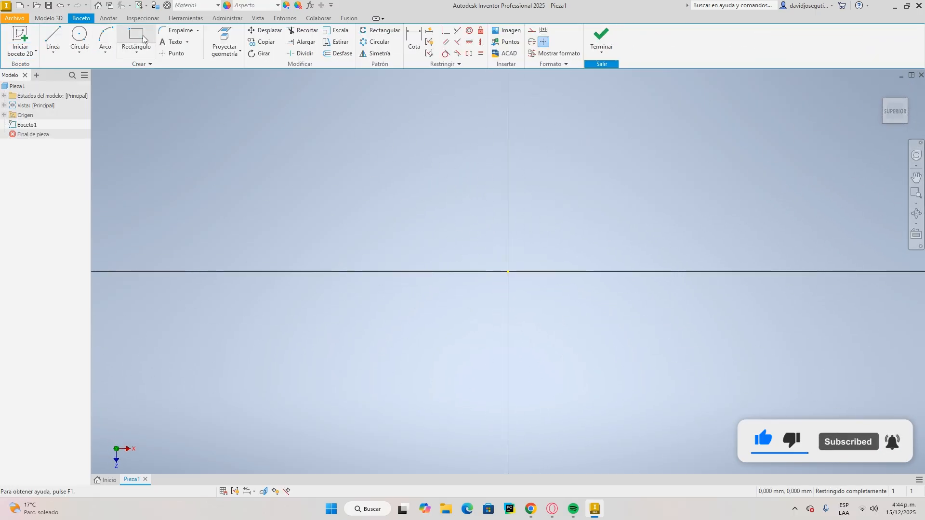
click(151, 53)
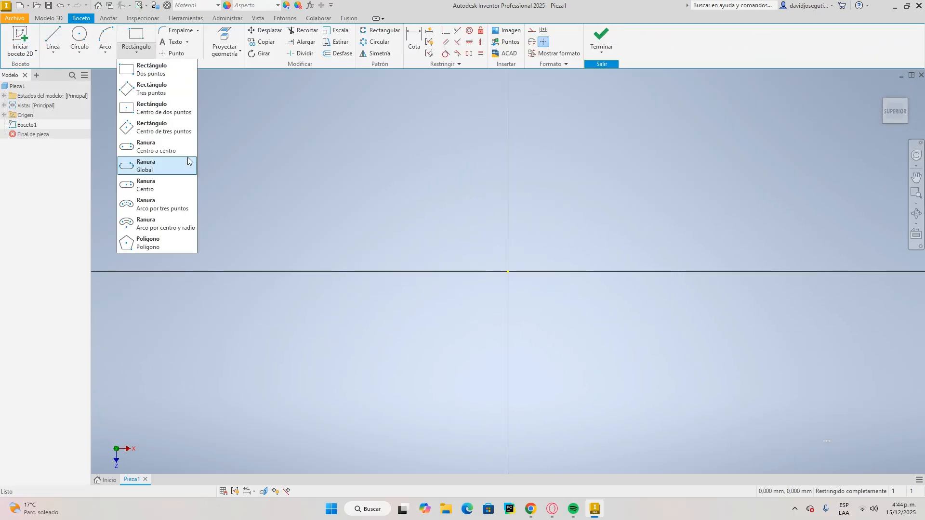
click(180, 112)
click(508, 272)
text(90)
key(Tab)
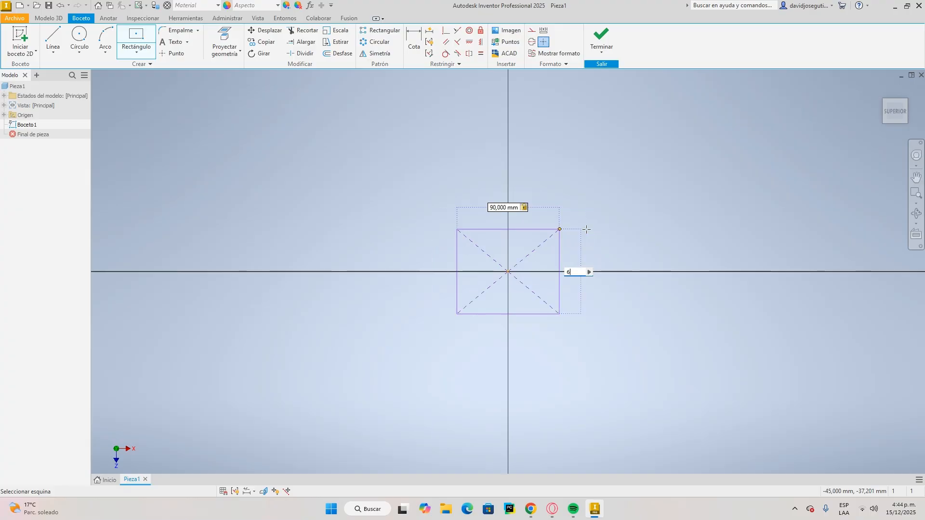
key(Return)
scroll(574, 244, up, 3)
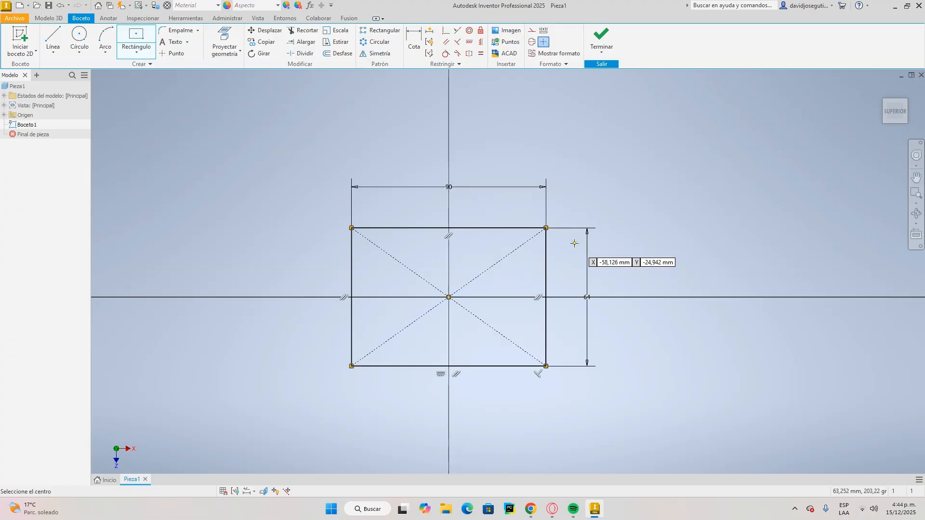
click(608, 40)
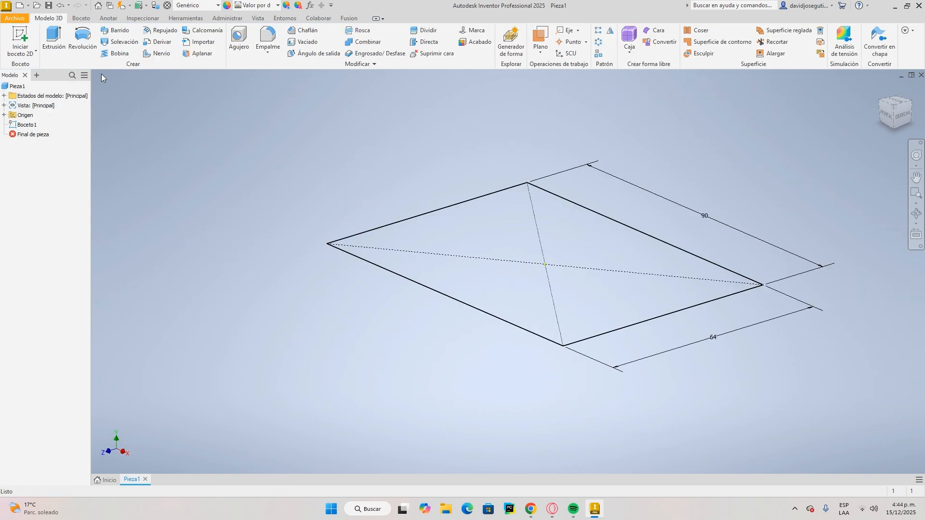
Extrude the rectangle 38 mm upward into a solid block
key(e)
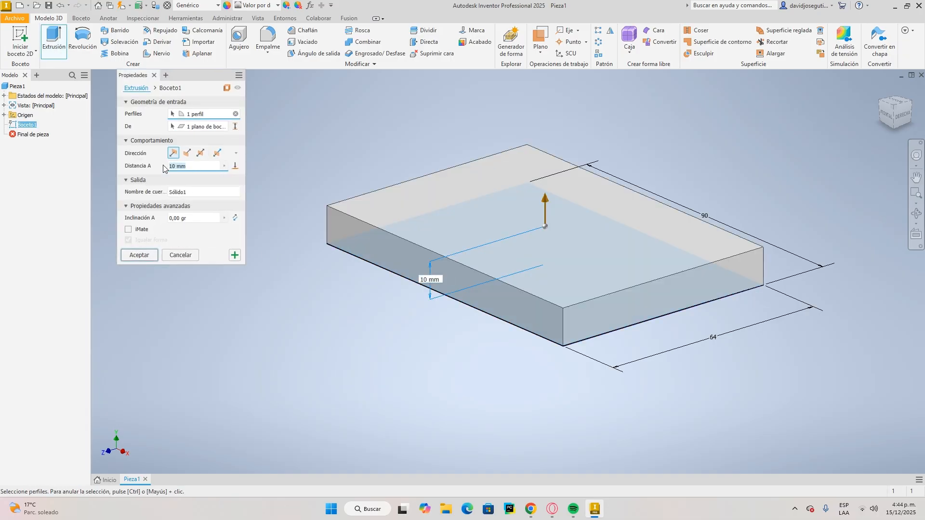
text(38)
key(Return)
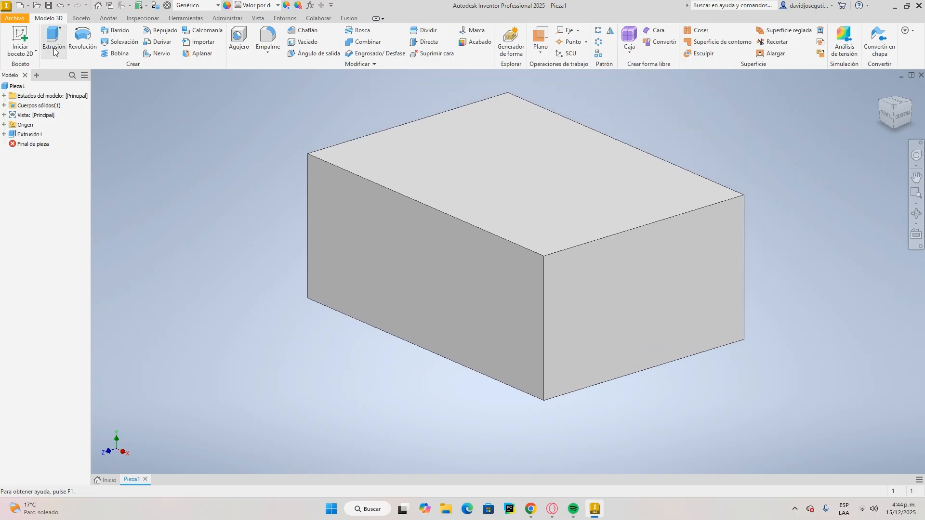
On the block's right end face, sketch a 15 mm line inward along the base from the right corner, followed by a 14 mm vertical line
click(20, 40)
click(641, 305)
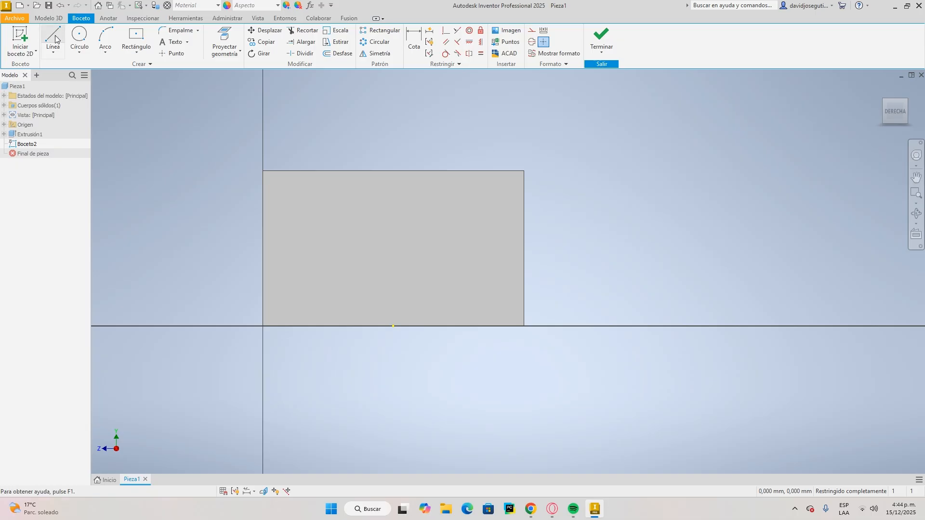
click(55, 35)
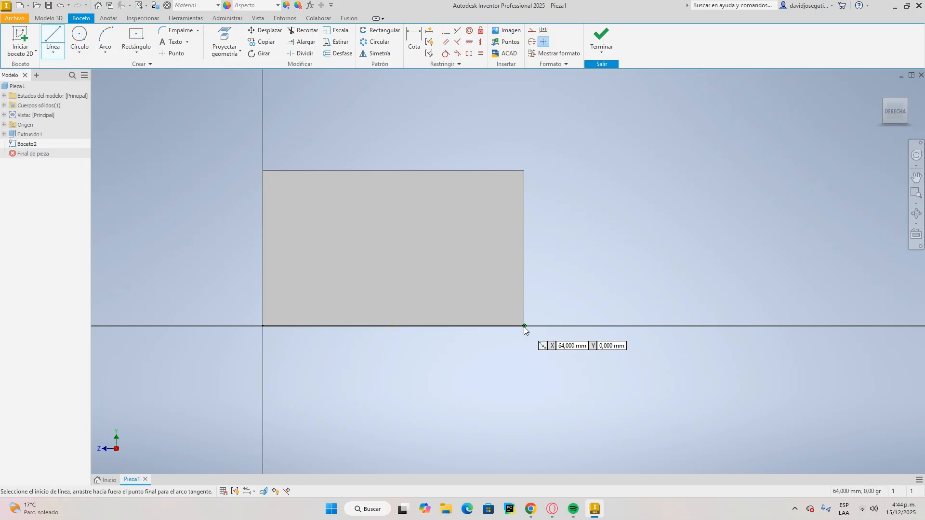
click(525, 327)
text(15)
key(Return)
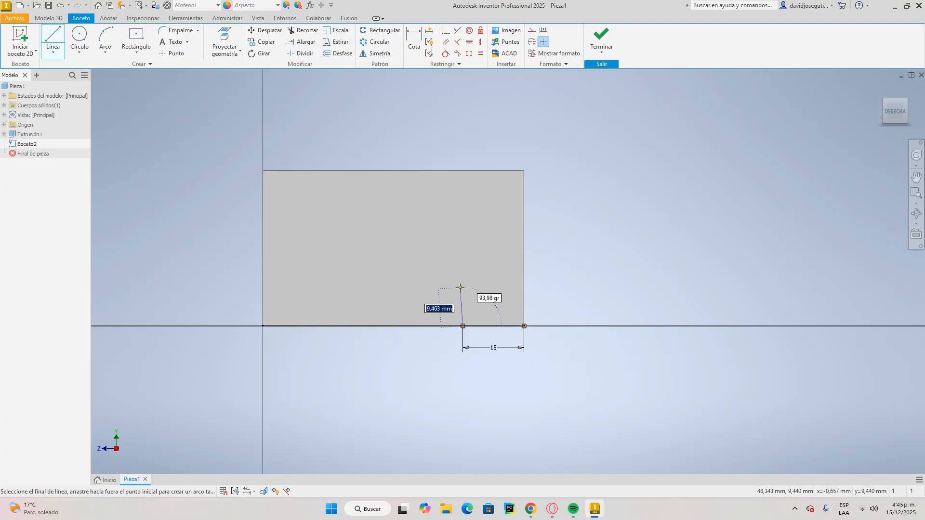
text(14)
key(Return)
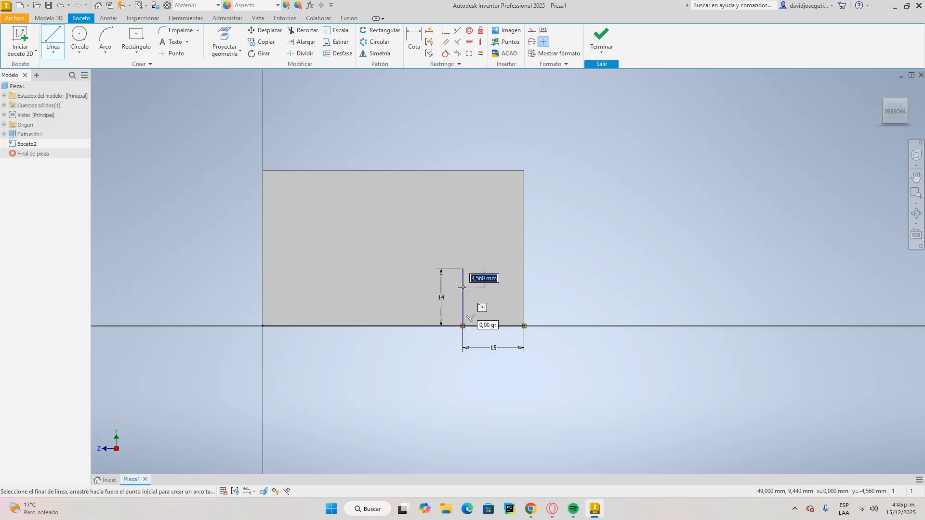
key(Escape)
Draw matching 15 mm and 14 mm lines from the opposite lower corner, join the tops of both verticals, and finish the sketch
click(54, 38)
click(262, 327)
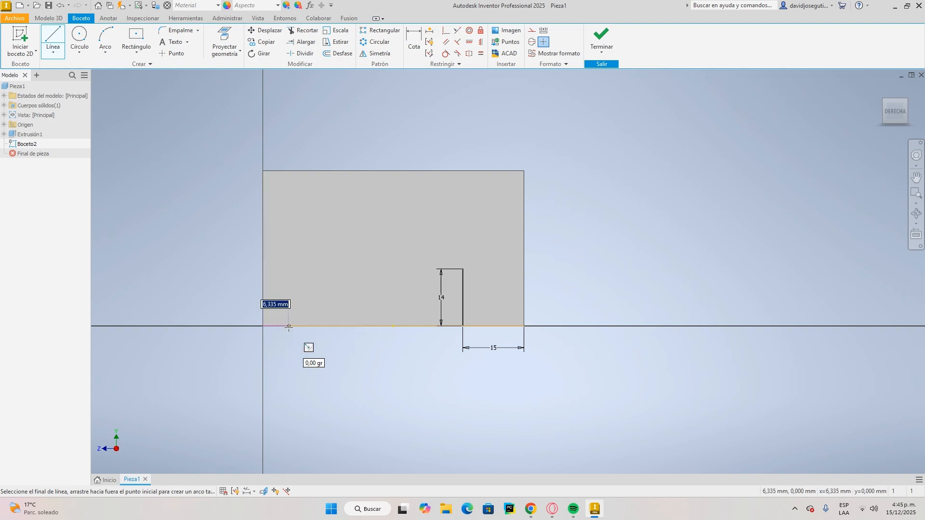
text(15)
key(Return)
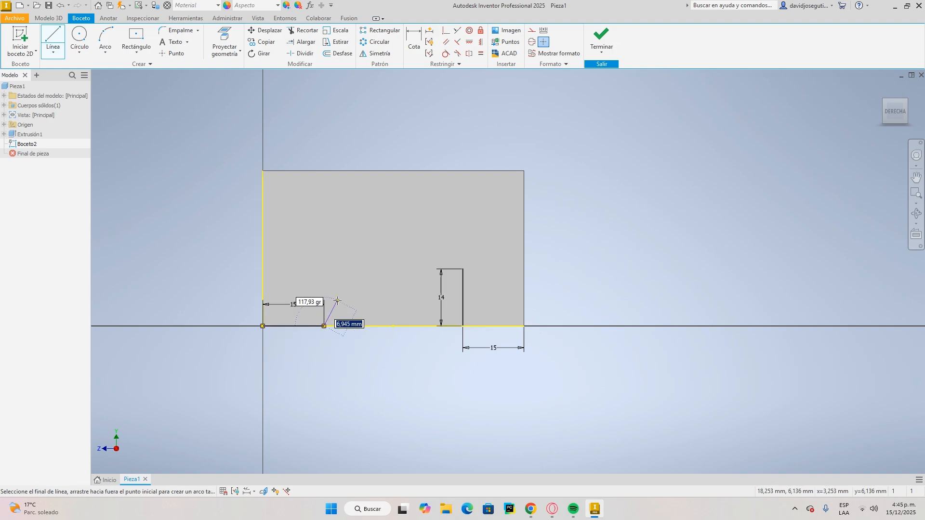
text(14)
key(Return)
double_click(463, 269)
key(Escape)
click(602, 38)
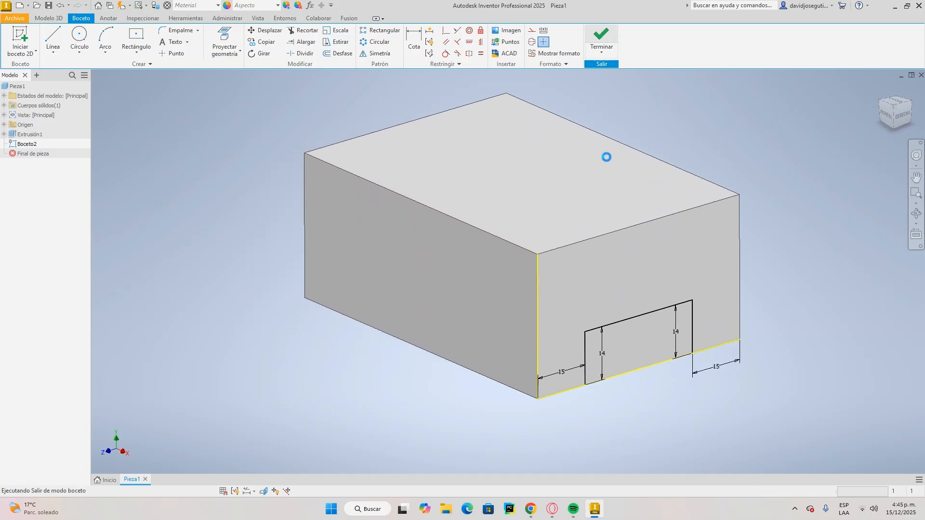
Cut the slot profile 90 mm through the block's length with a reversed extrusion
click(64, 52)
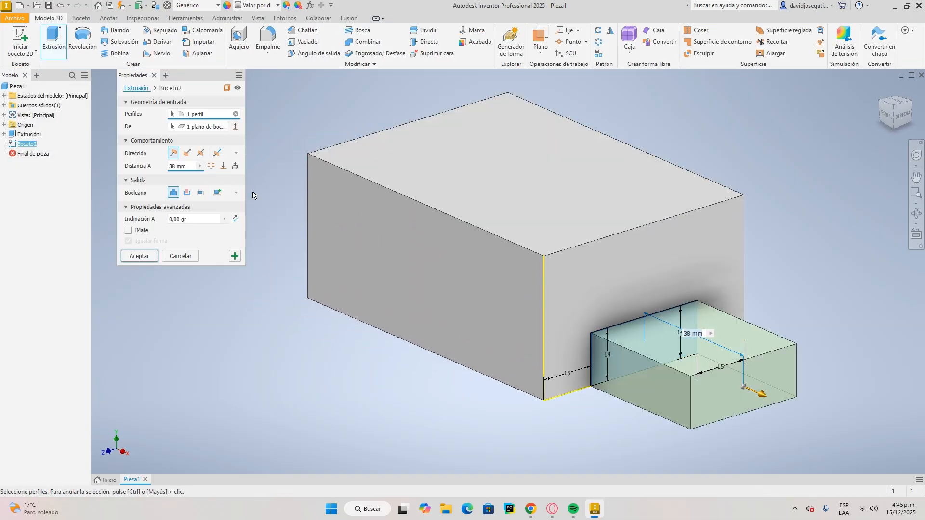
click(188, 153)
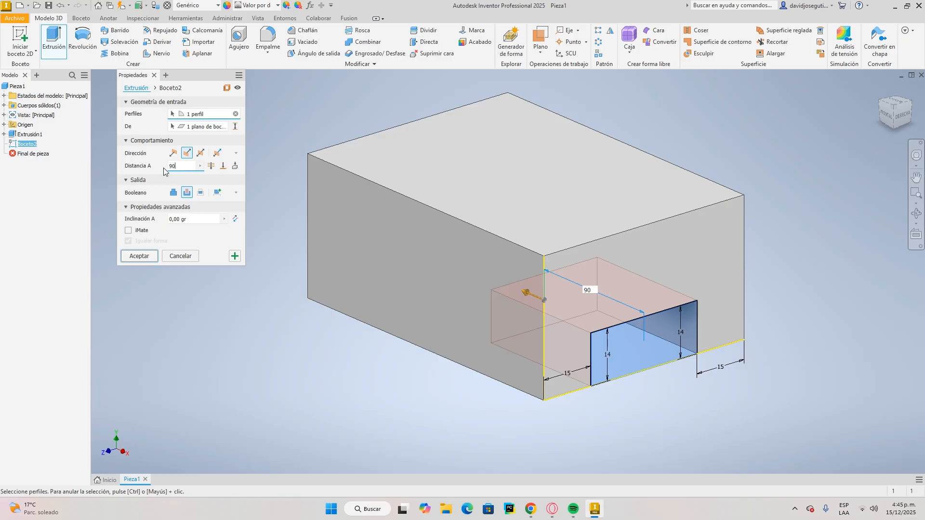
key(Return)
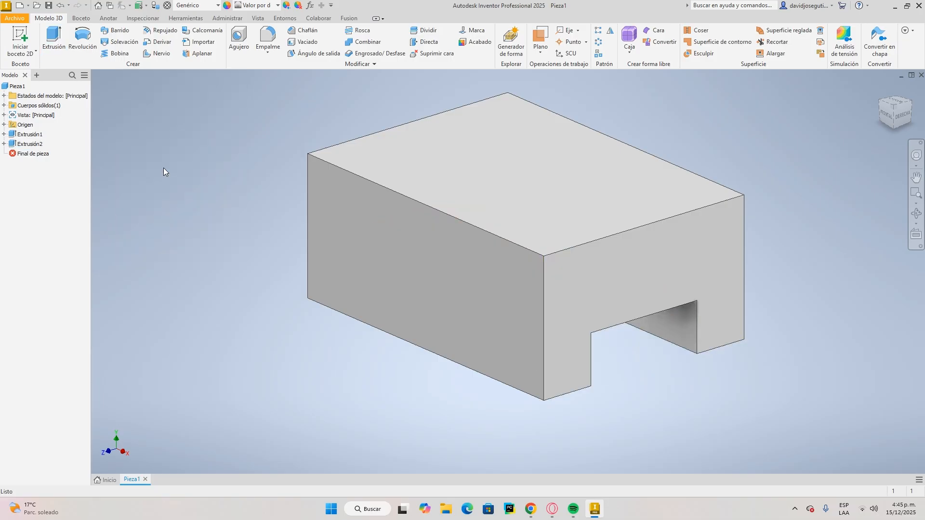
On the block's top face, sketch an origin-centered rectangle 28 mm wide spanning the full 64 mm depth, and finish the sketch
click(879, 104)
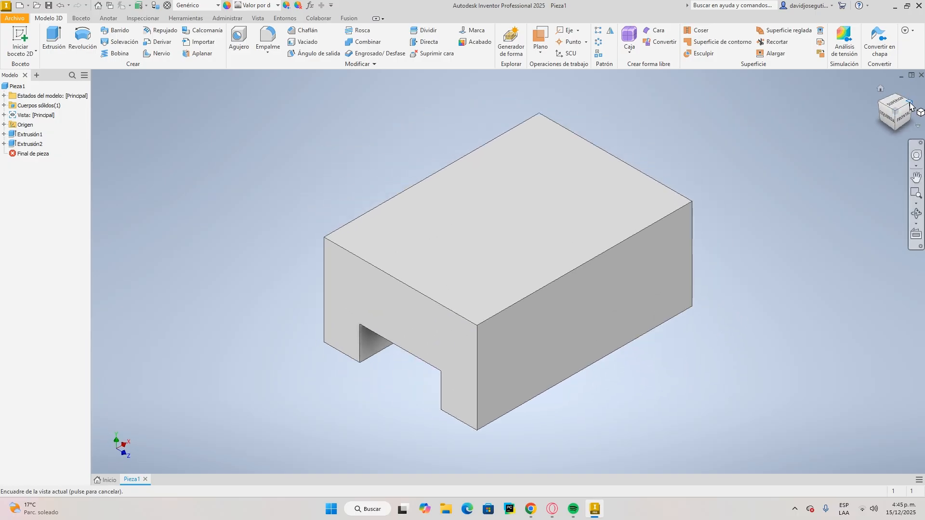
click(910, 103)
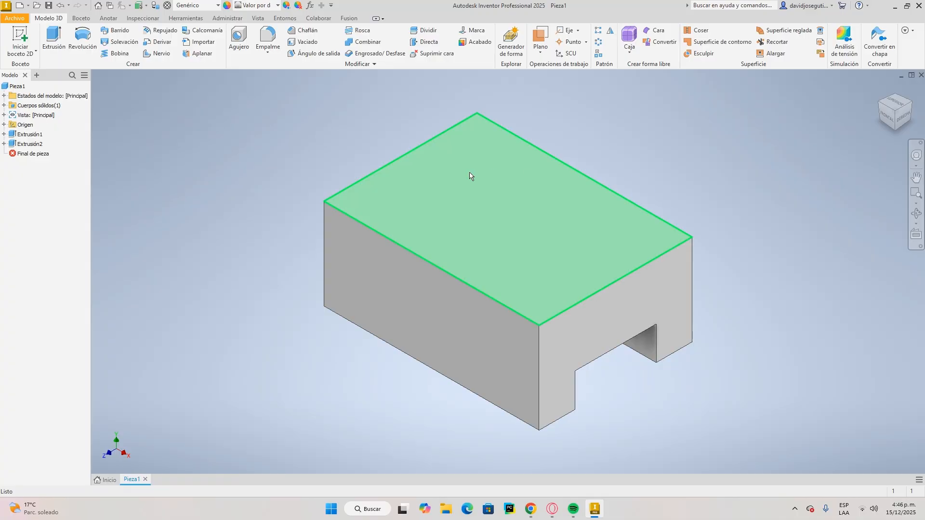
click(20, 41)
click(509, 211)
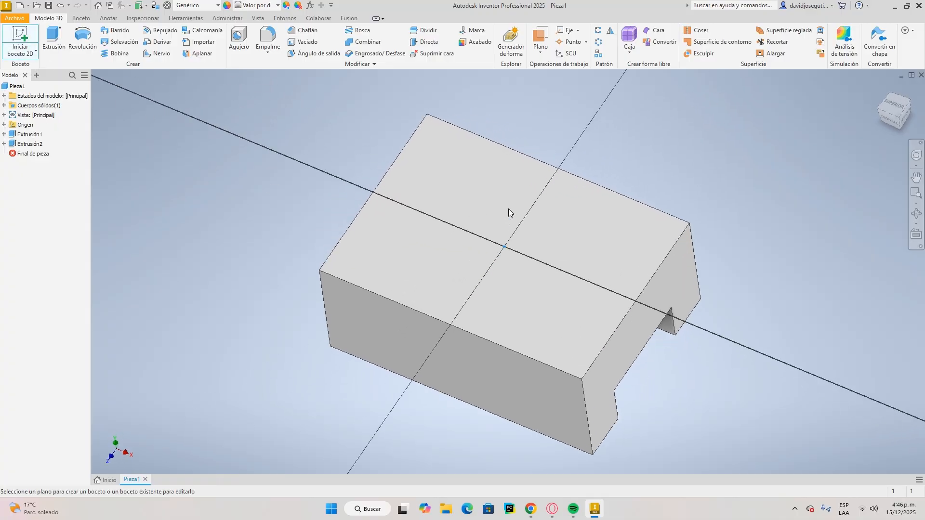
click(132, 39)
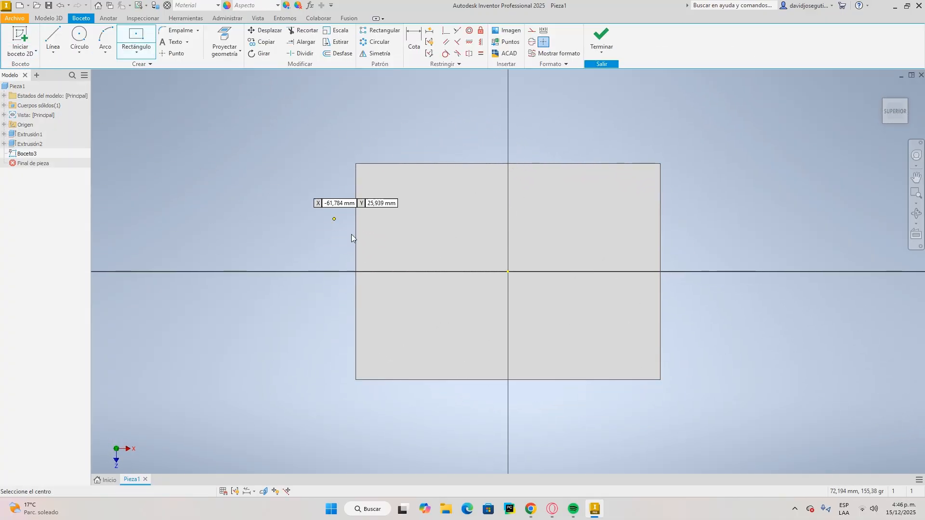
click(509, 272)
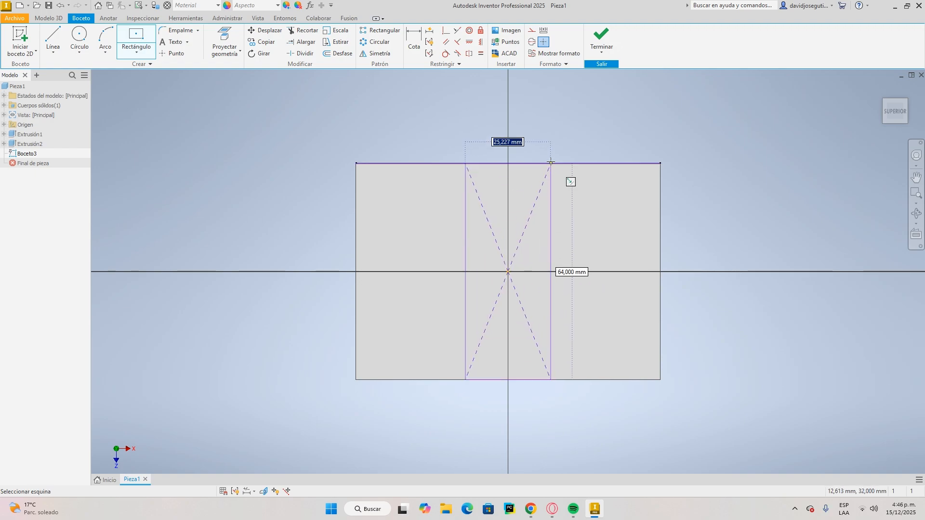
text(28)
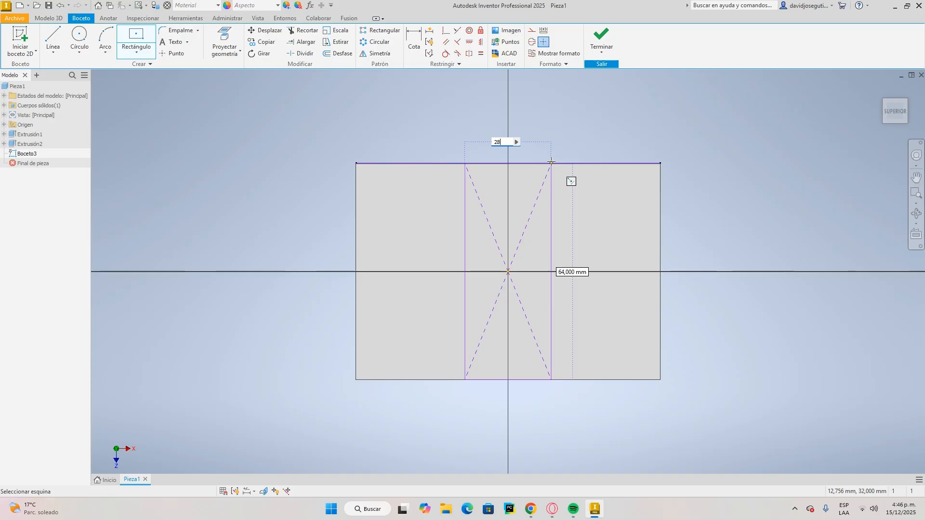
click(552, 163)
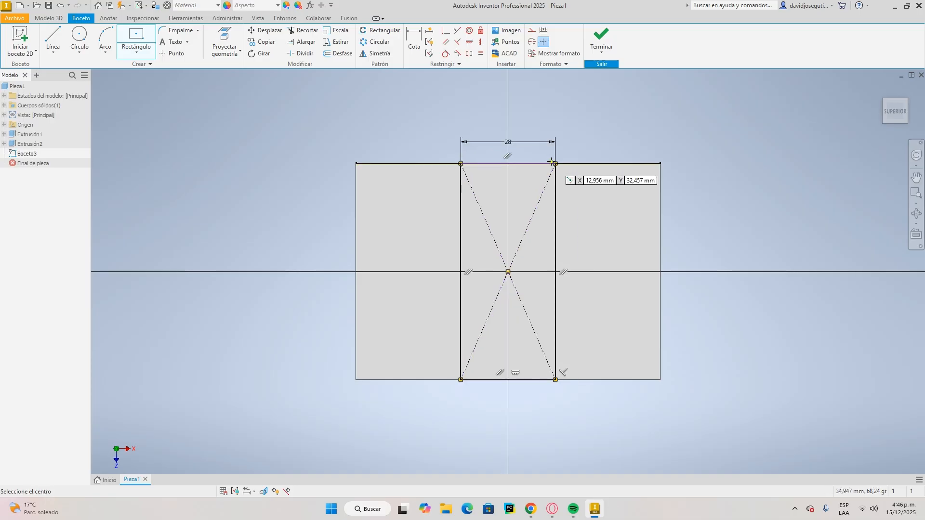
click(602, 38)
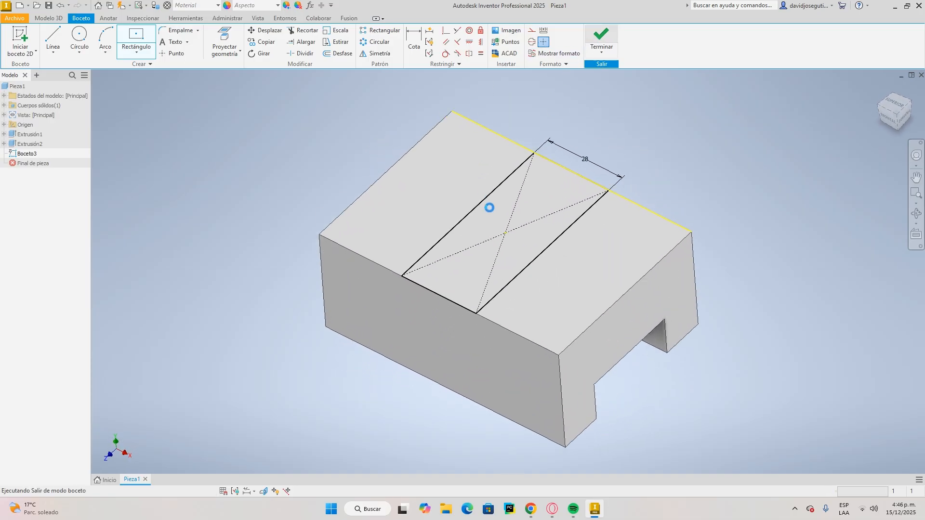
Cut the 28 mm wide rectangle 12 mm down into the block with a reversed extrusion
key(e)
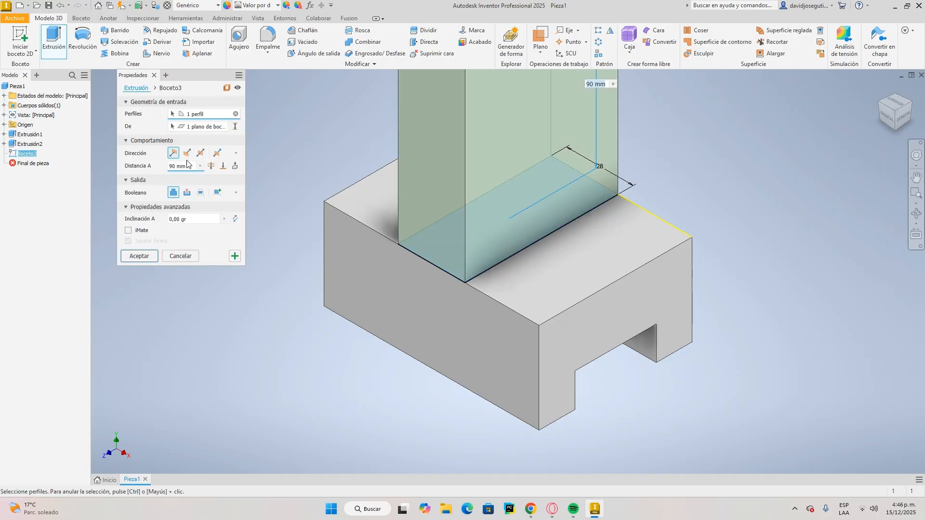
click(187, 153)
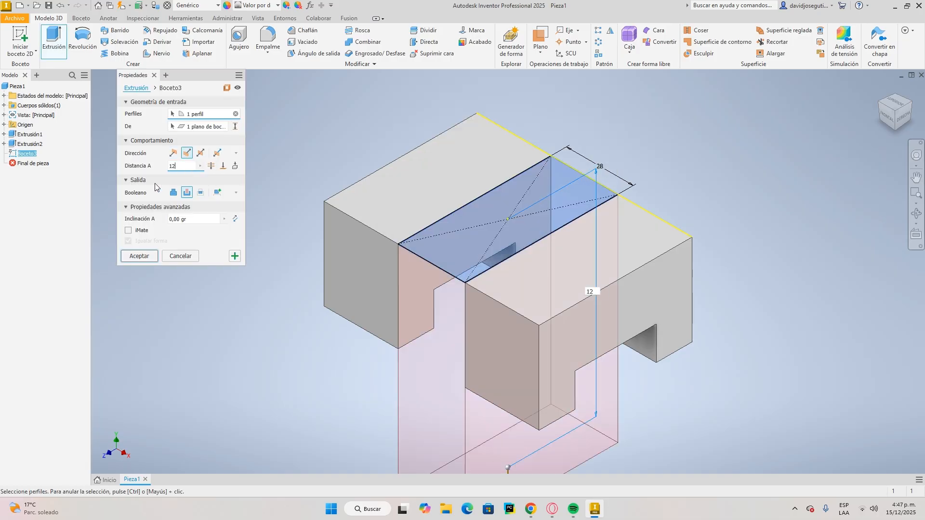
text(12)
key(Return)
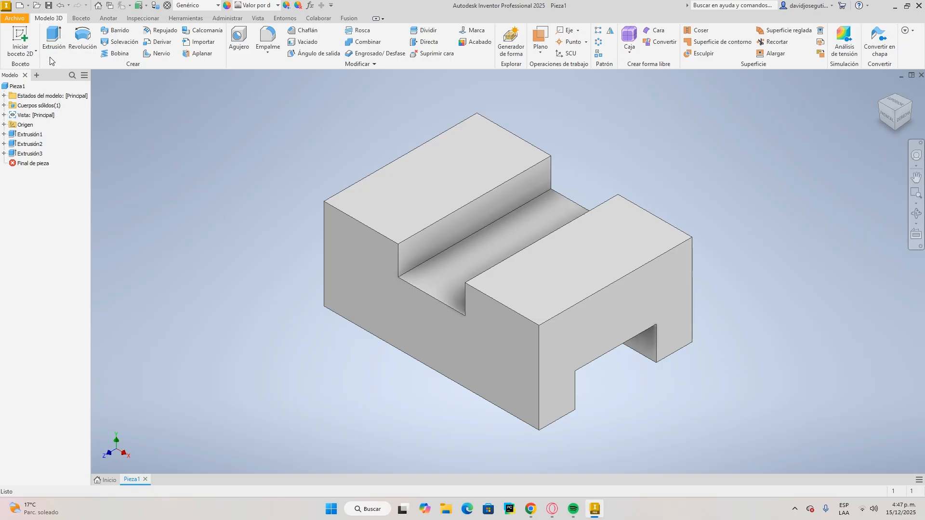
On the top face, sketch an origin-centered rectangle spanning the full 90 mm length and 48 mm wide, and finish the sketch
click(19, 38)
click(564, 284)
click(548, 325)
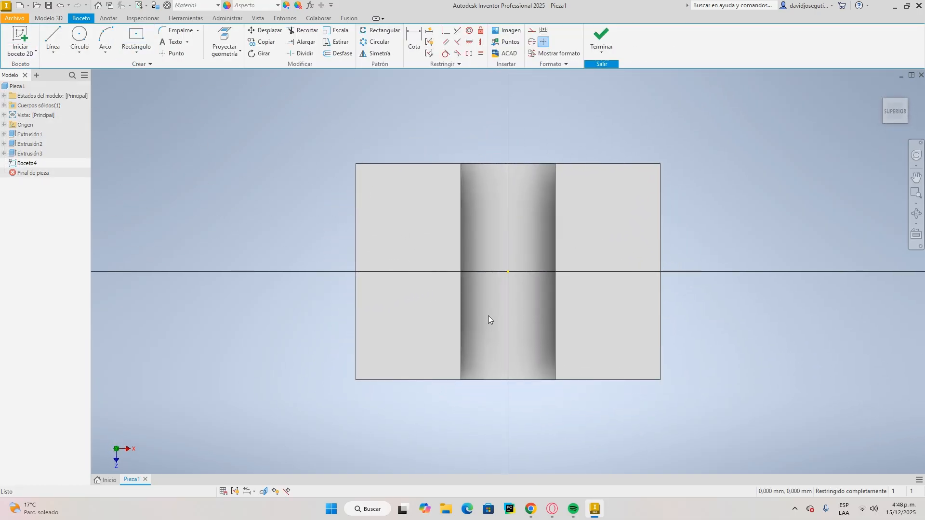
click(136, 39)
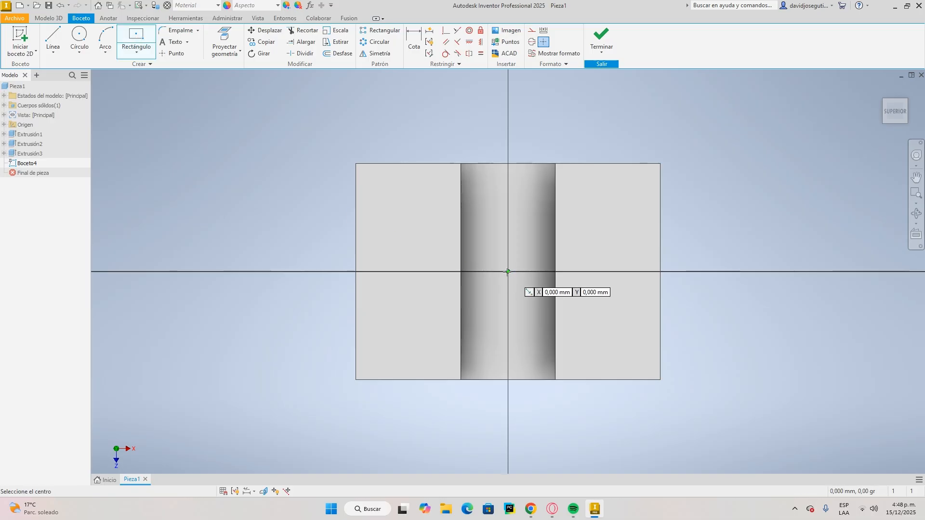
click(510, 271)
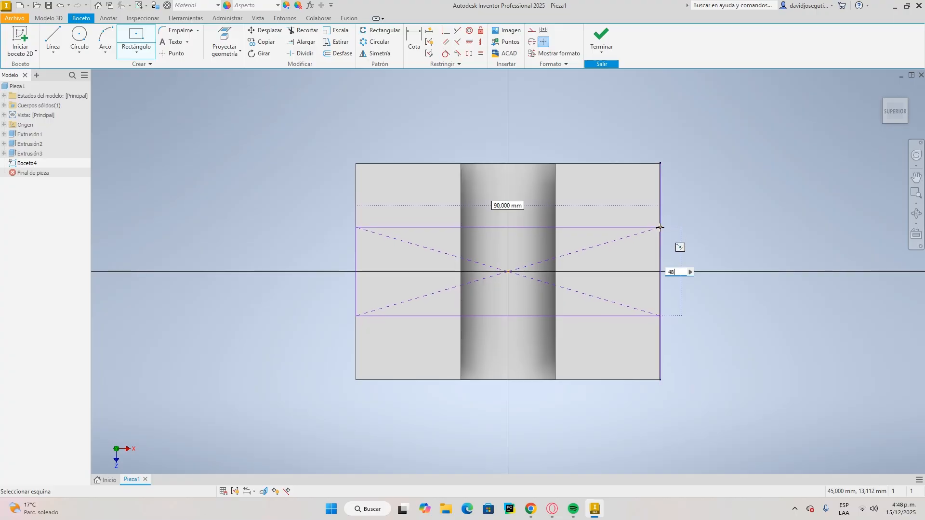
key(Return)
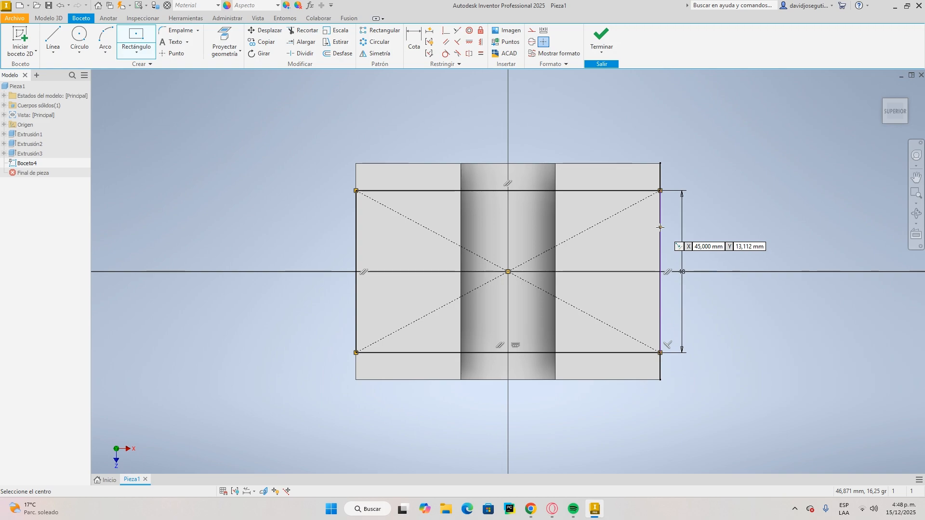
click(601, 36)
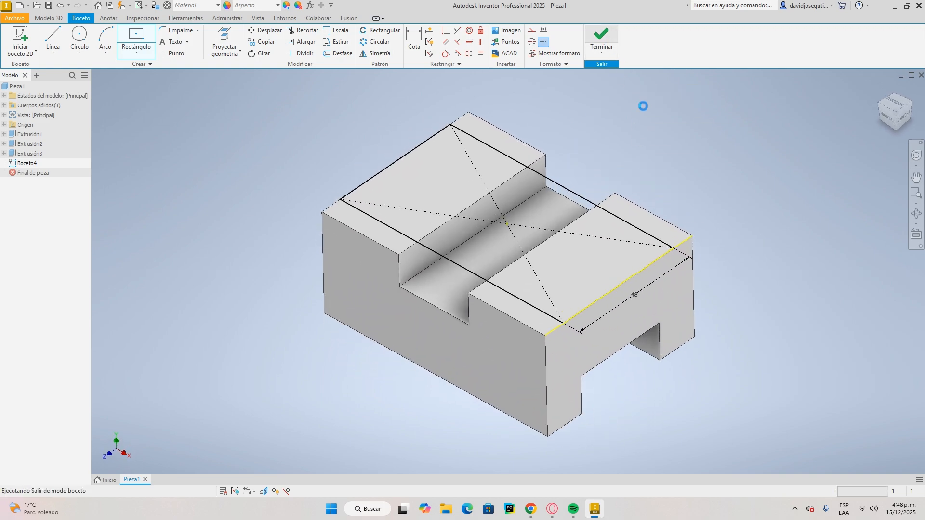
Extrude the 90 × 48 mm rectangle 37 mm upward from the block's top face as joined material
click(66, 32)
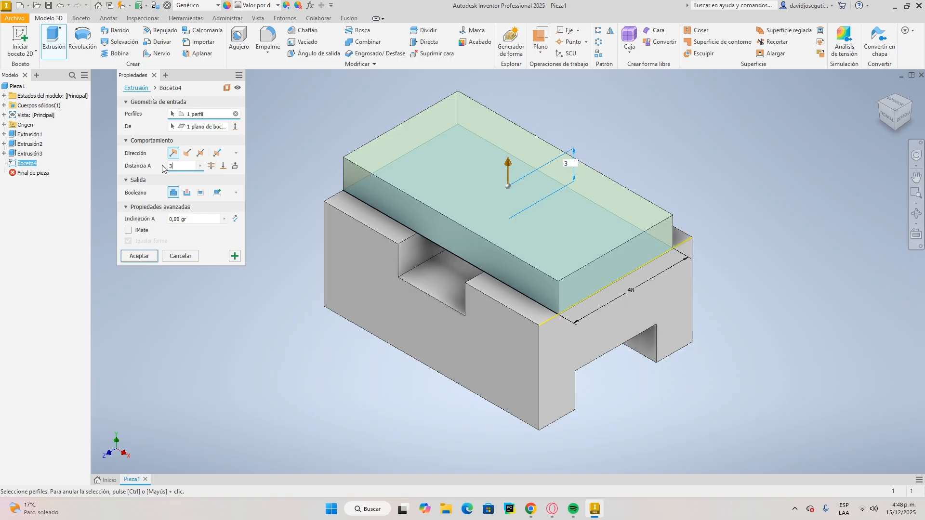
key(Return)
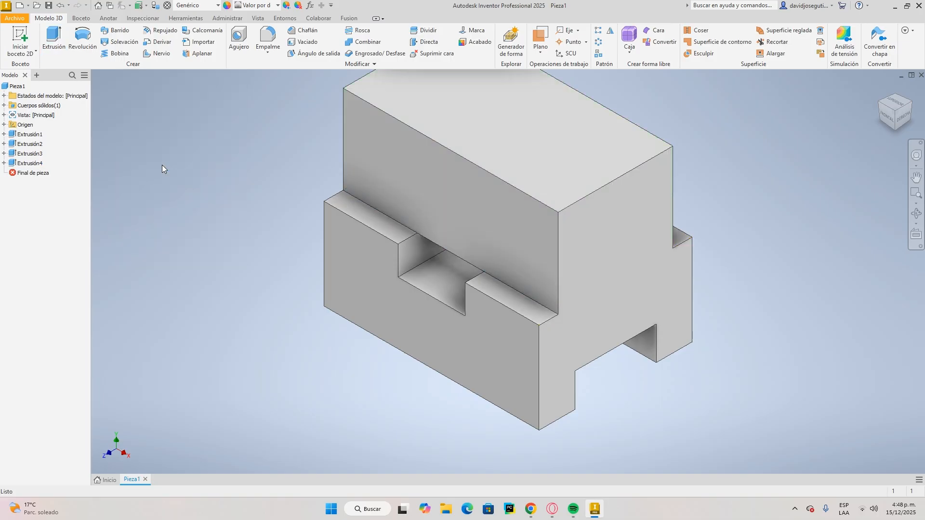
Sketch a two-point rectangle about 17 mm wide and 24 mm tall on the part's right end face, reaching its top edge
click(20, 41)
click(594, 247)
click(600, 279)
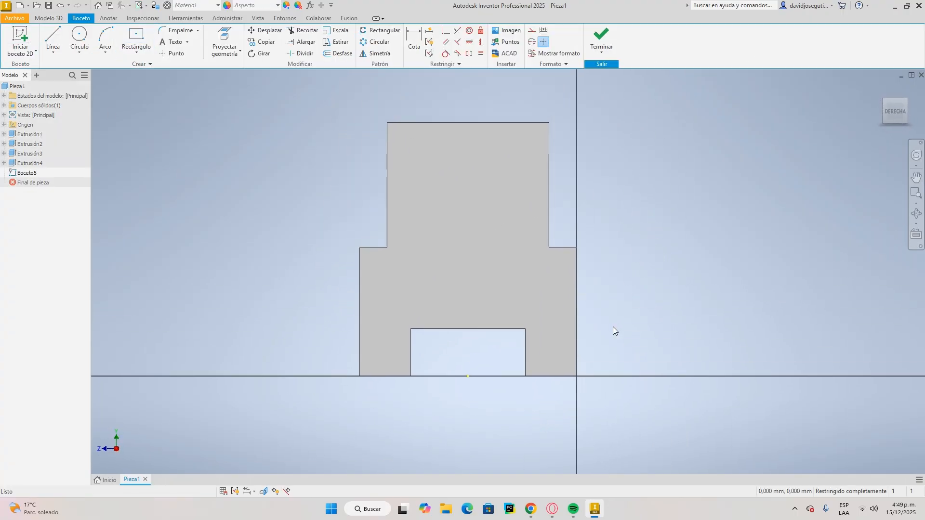
click(136, 50)
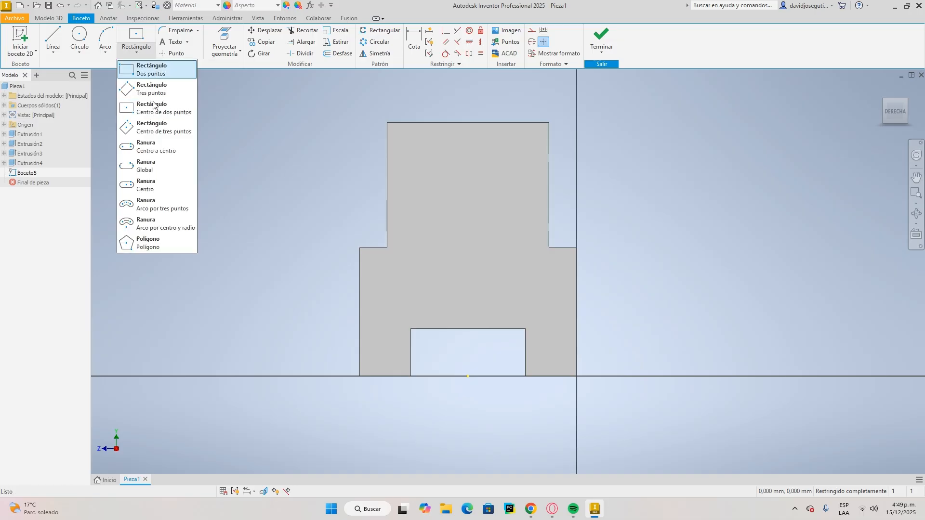
click(145, 71)
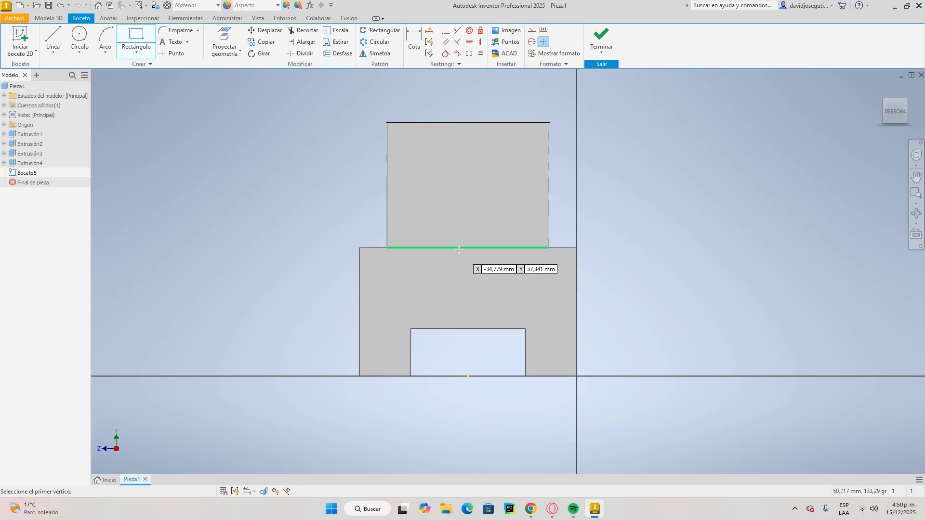
click(494, 204)
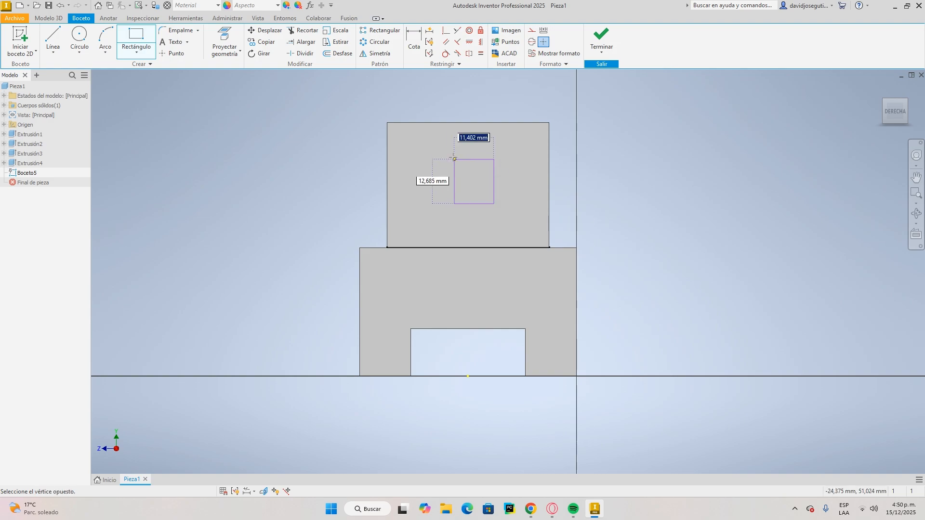
click(440, 123)
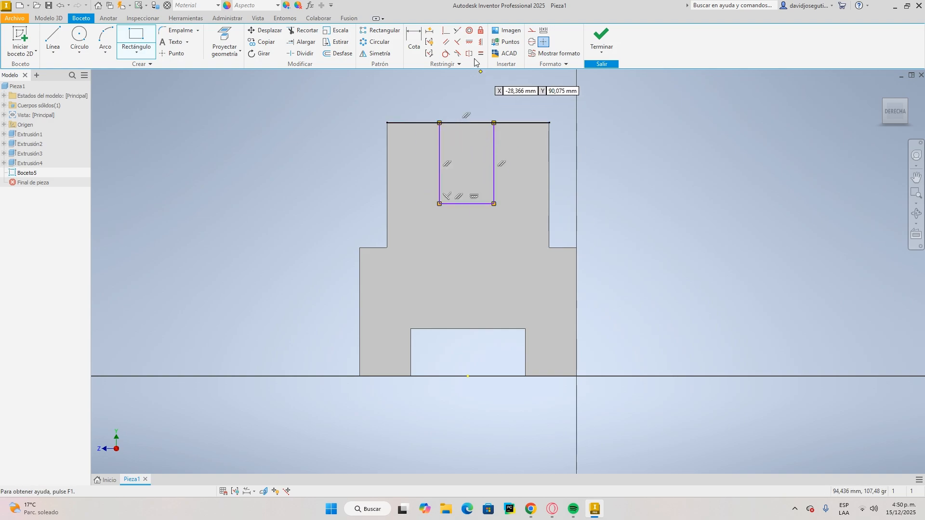
Vertically align the midpoint of the rectangle's bottom edge with the midpoint of the end face's top edge
click(470, 44)
click(481, 43)
click(469, 124)
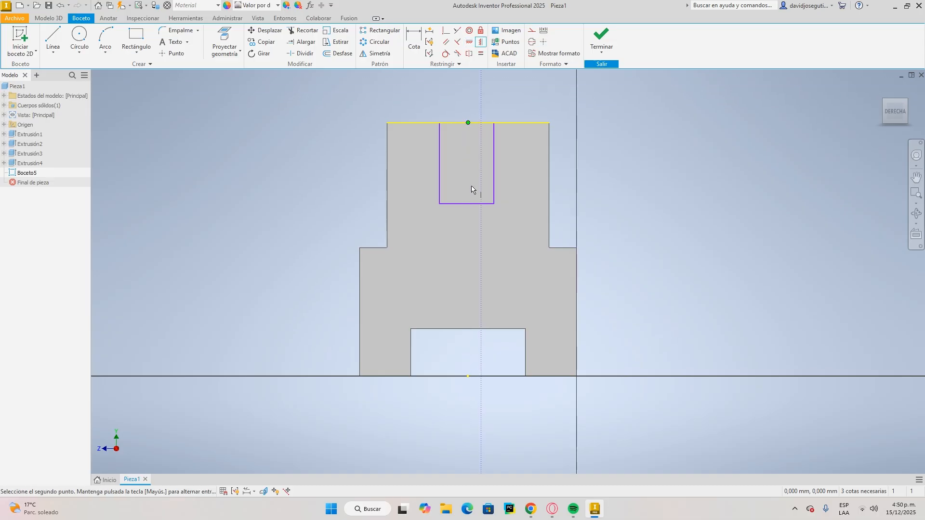
click(466, 205)
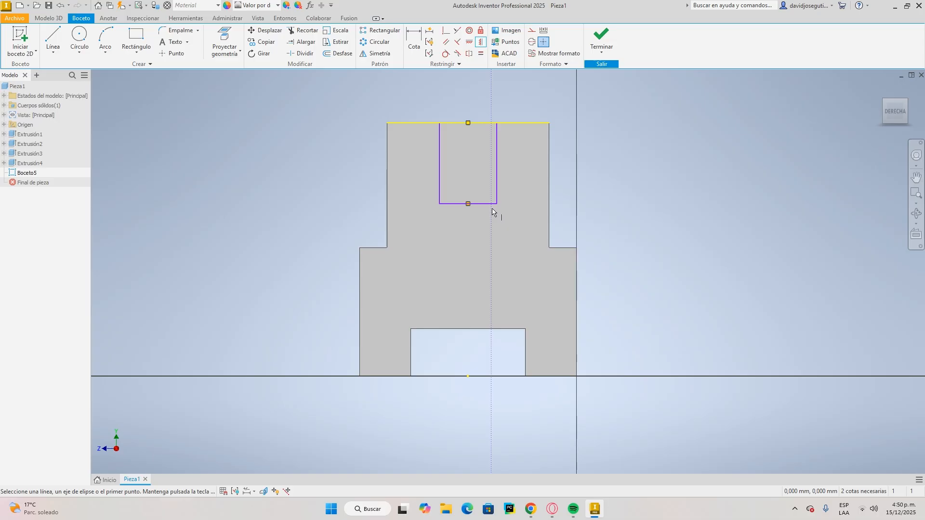
Dimension the rectangle's bottom edge 12 mm above the base edge of the upper block
key(d)
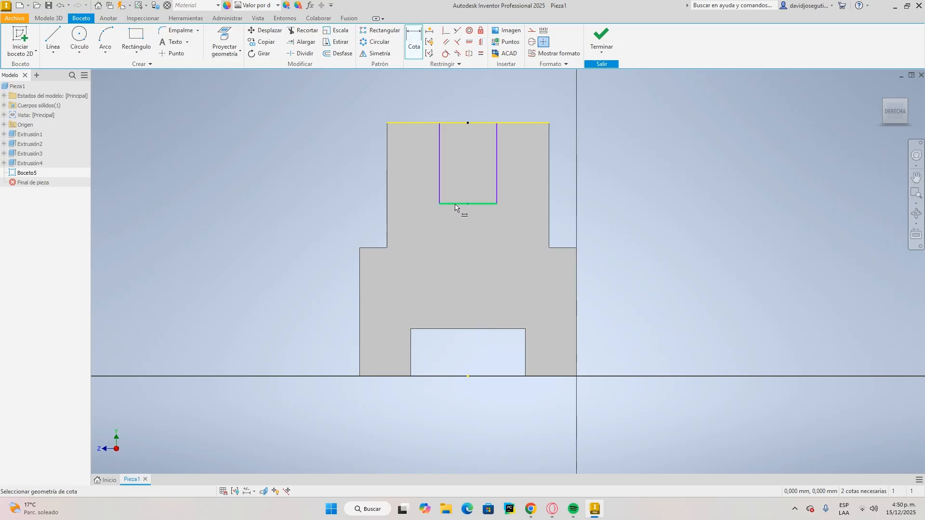
click(53, 38)
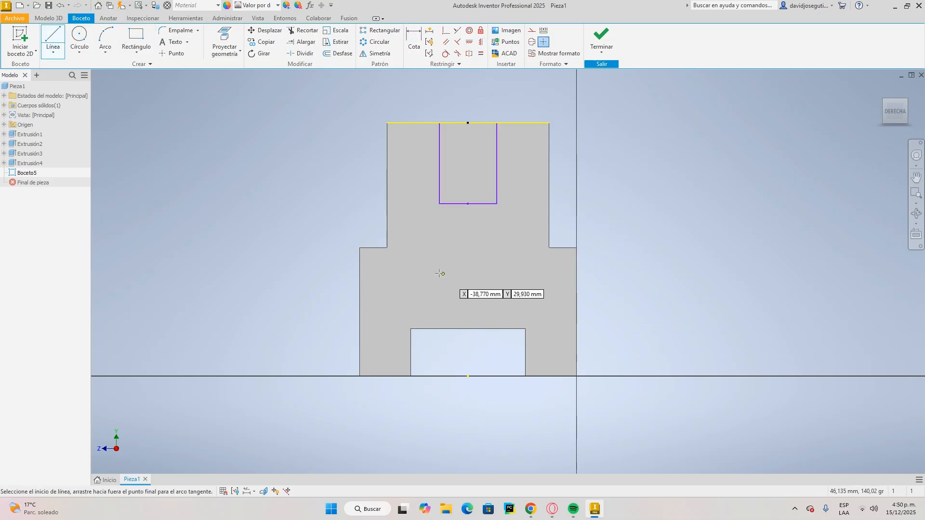
key(d)
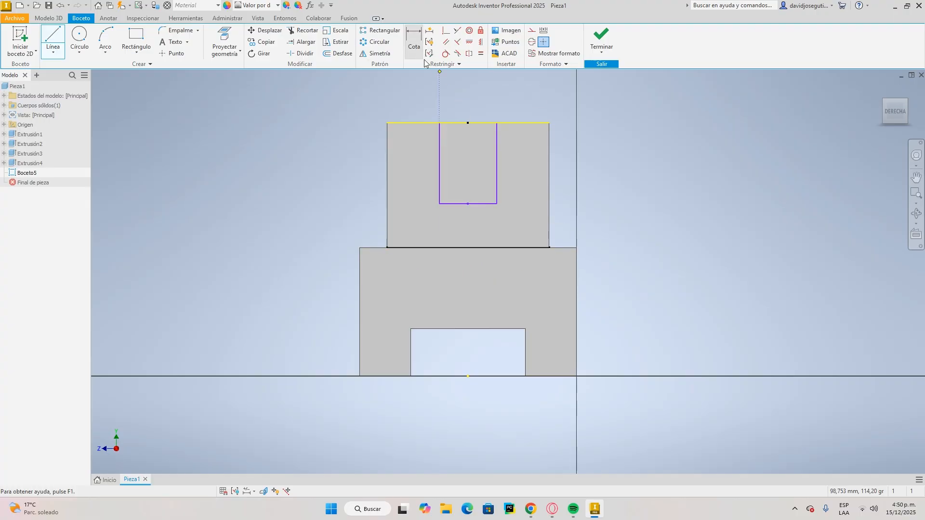
key(Escape)
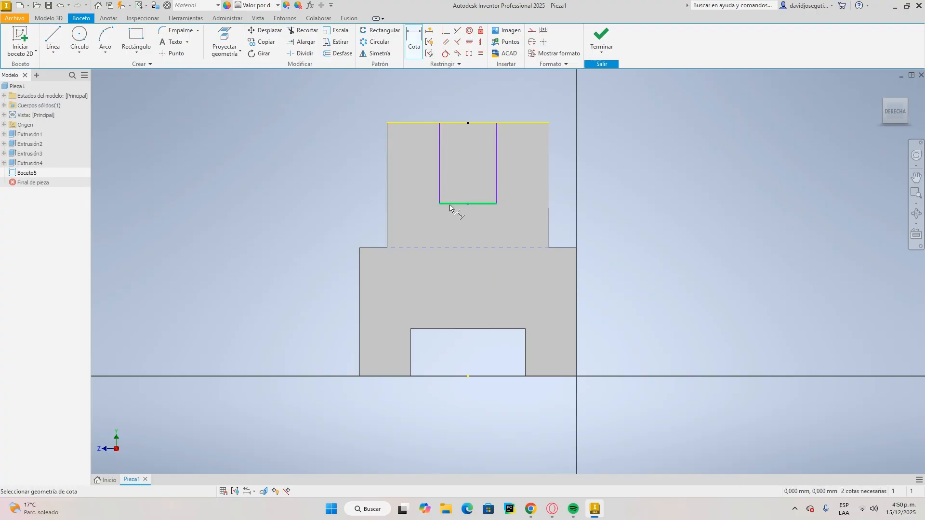
click(426, 228)
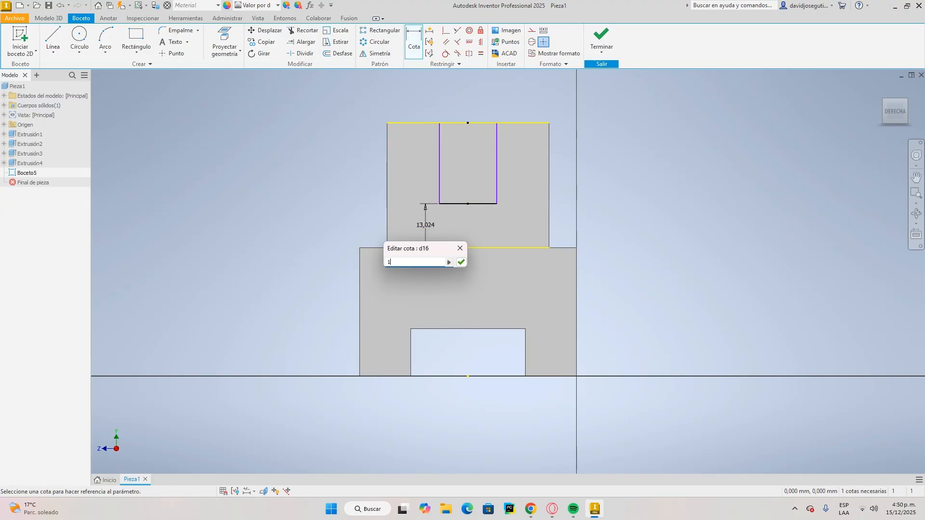
text(12)
key(Return)
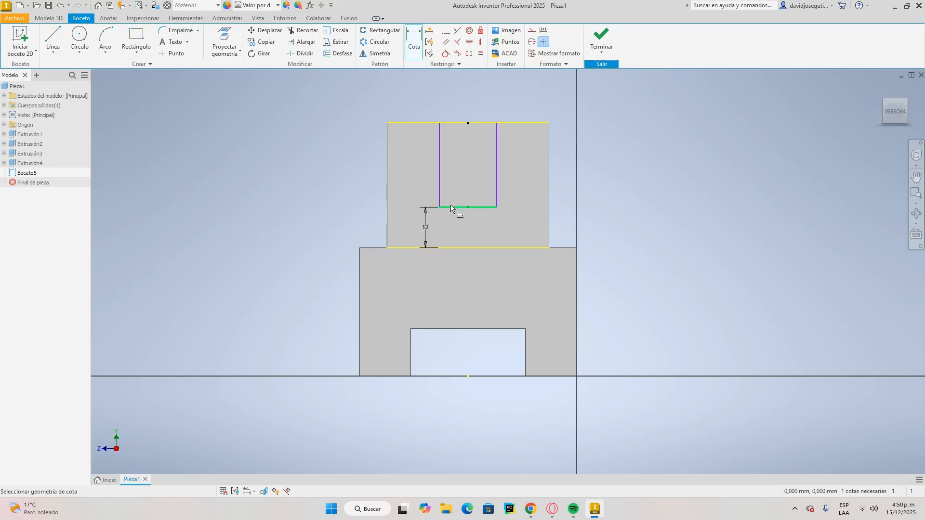
Dimension the rectangle's width as 16 mm and finish the sketch
click(464, 222)
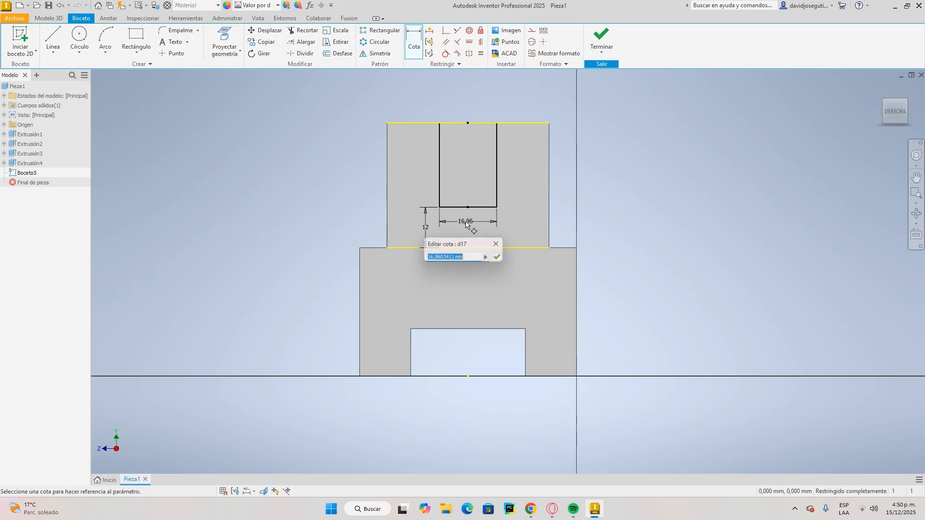
text(16)
key(Return)
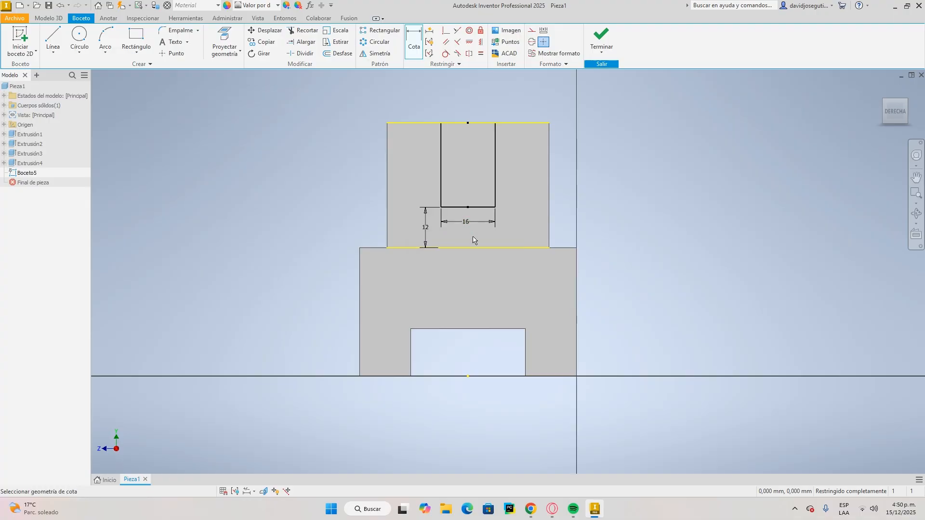
key(Escape)
click(601, 38)
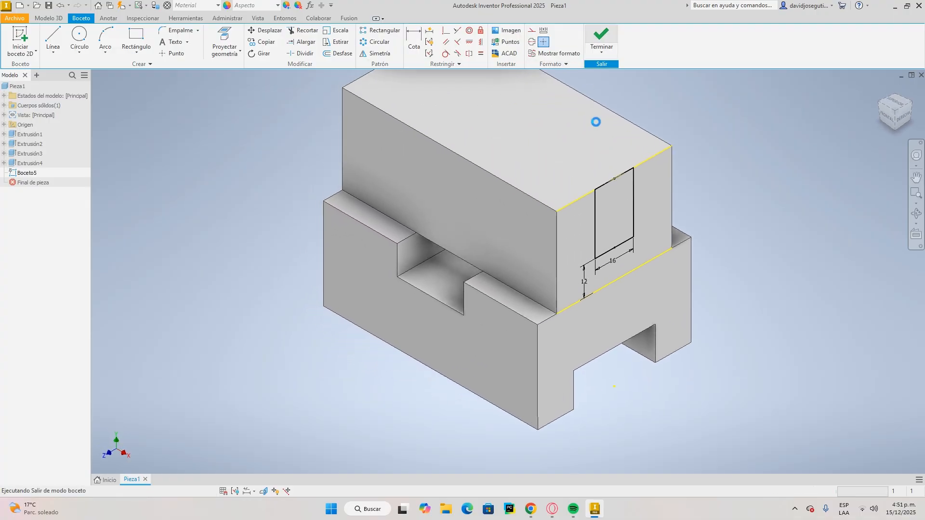
Cut the 16 mm wide rectangle 90 mm through the upper block's length with a reversed extrusion
click(60, 39)
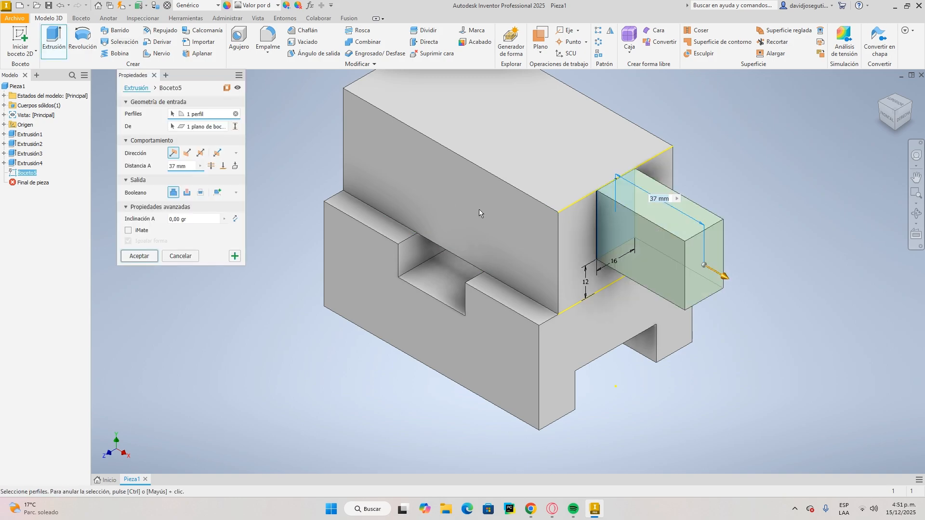
click(186, 153)
click(187, 192)
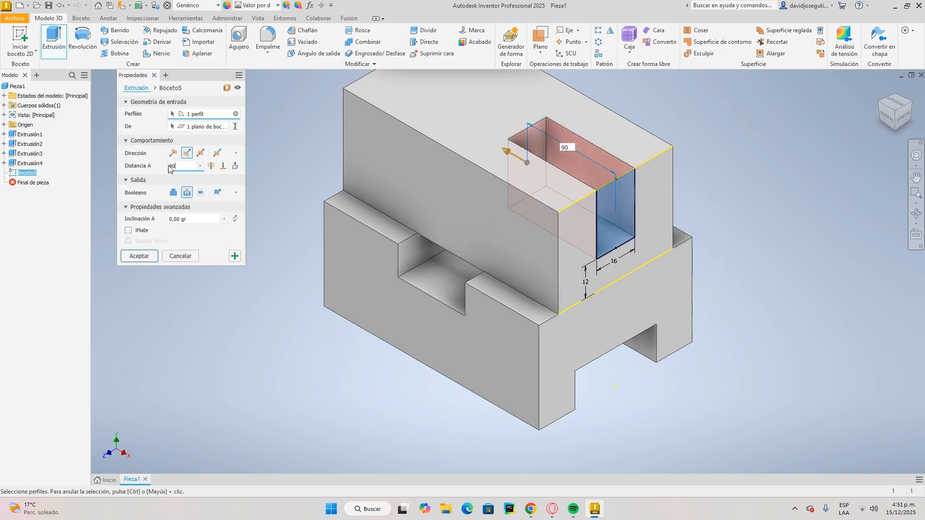
key(Return)
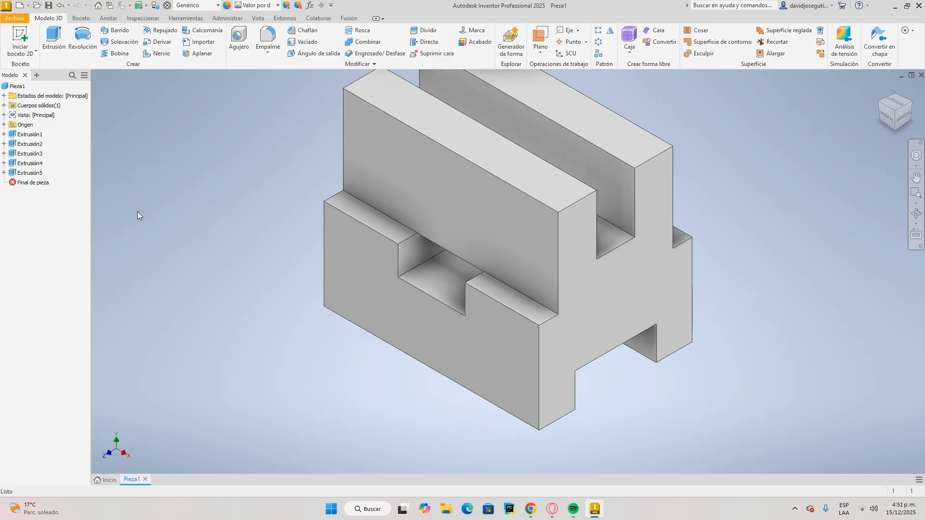
On the upper block's front face, sketch a closed triangle along the left edge with a 15 mm side on the top edge
click(20, 39)
click(391, 170)
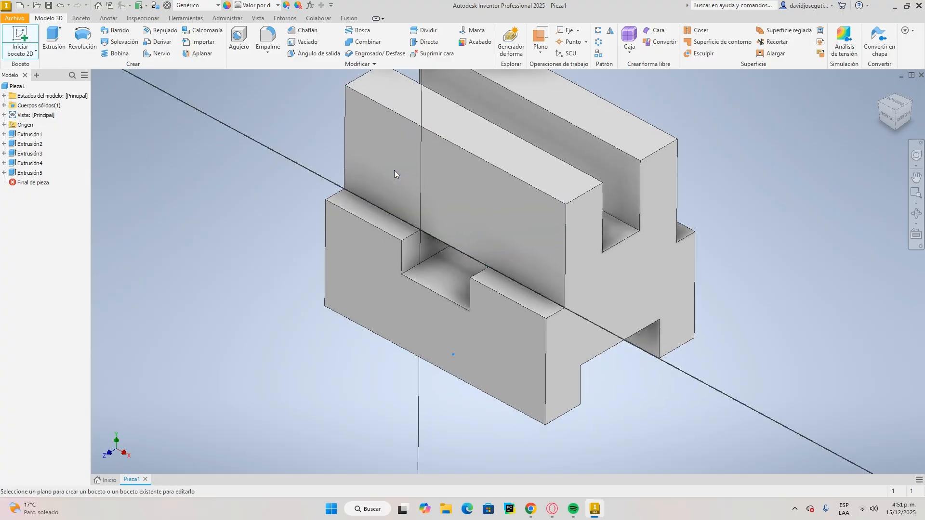
click(473, 185)
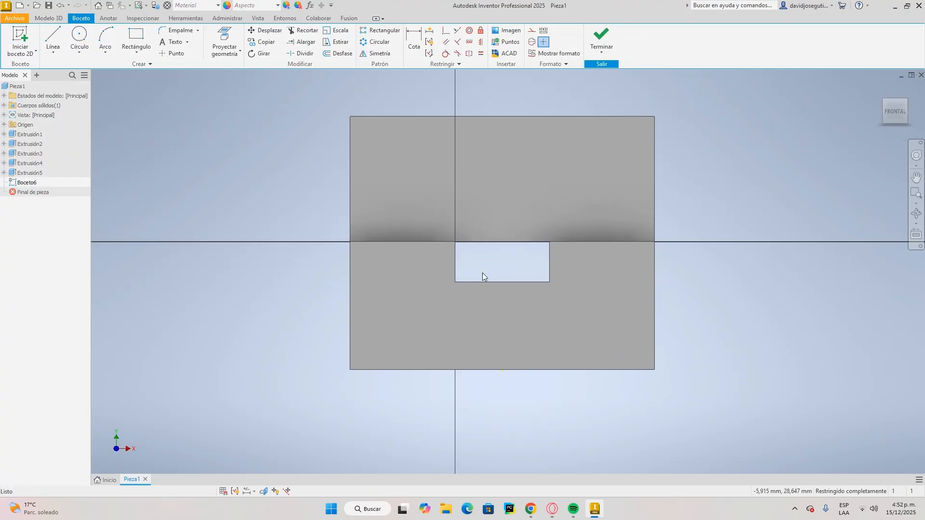
click(53, 39)
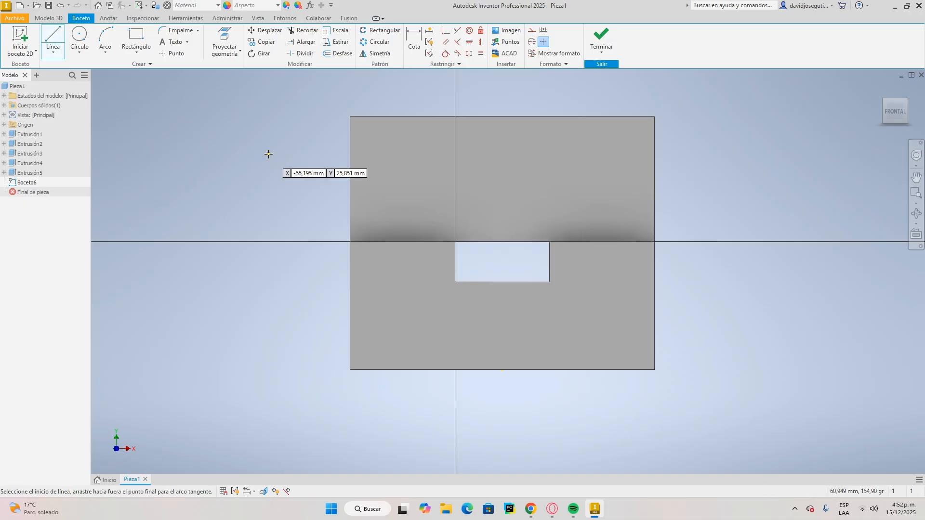
click(350, 241)
click(350, 117)
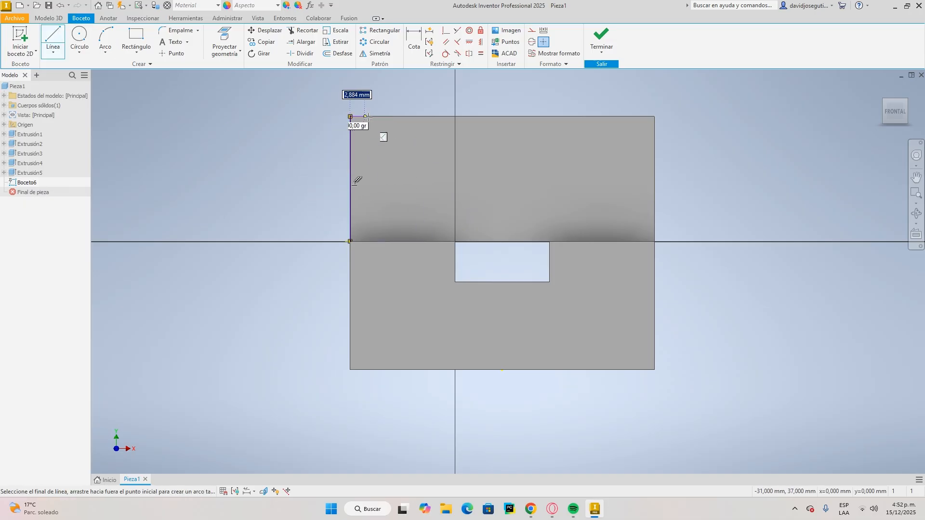
text(15)
key(Return)
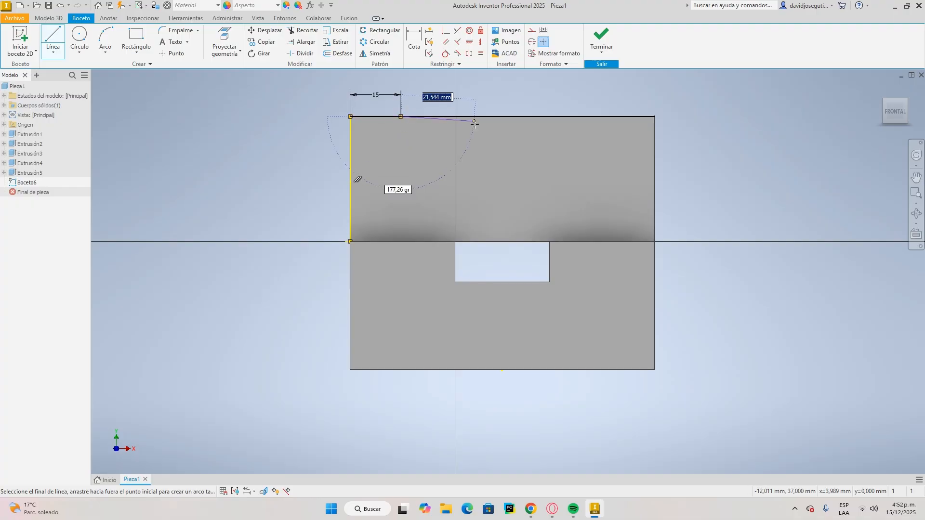
click(350, 242)
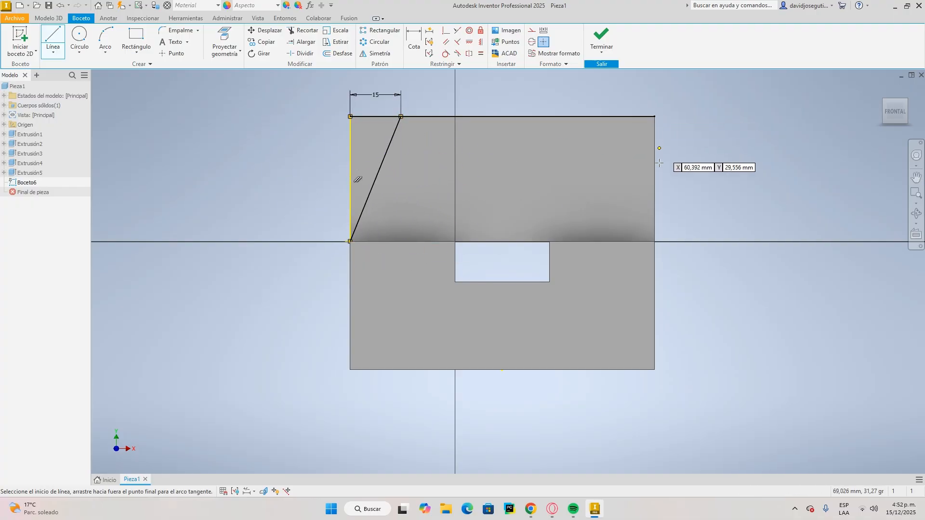
Draw a matching closed triangle along the front face's right edge with a 15 mm side on the top edge
click(655, 241)
click(654, 117)
key(Return)
click(654, 242)
Draw a 40 mm diameter circle centered on the top edge's midpoint, trim its upper half, and finish the sketch
click(87, 41)
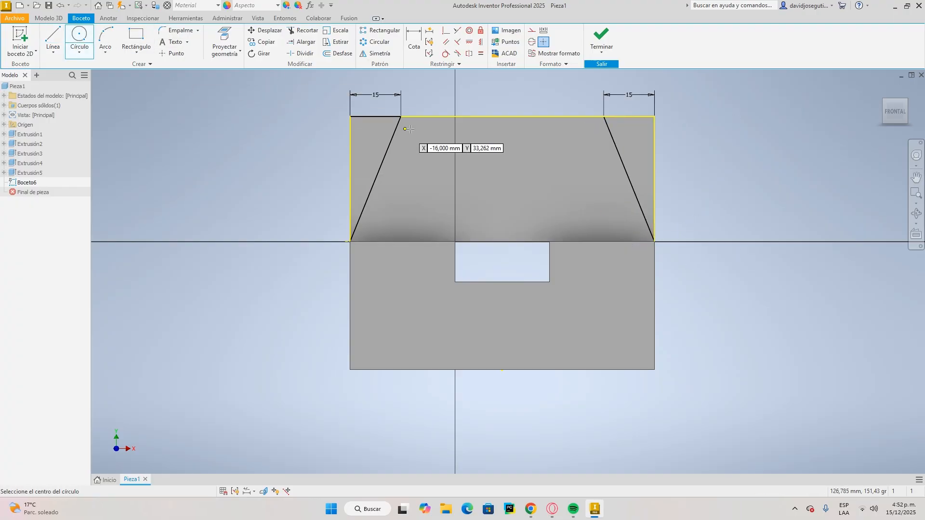
click(503, 117)
key(Return)
middle_drag(523, 128, 505, 208)
key(x)
click(472, 132)
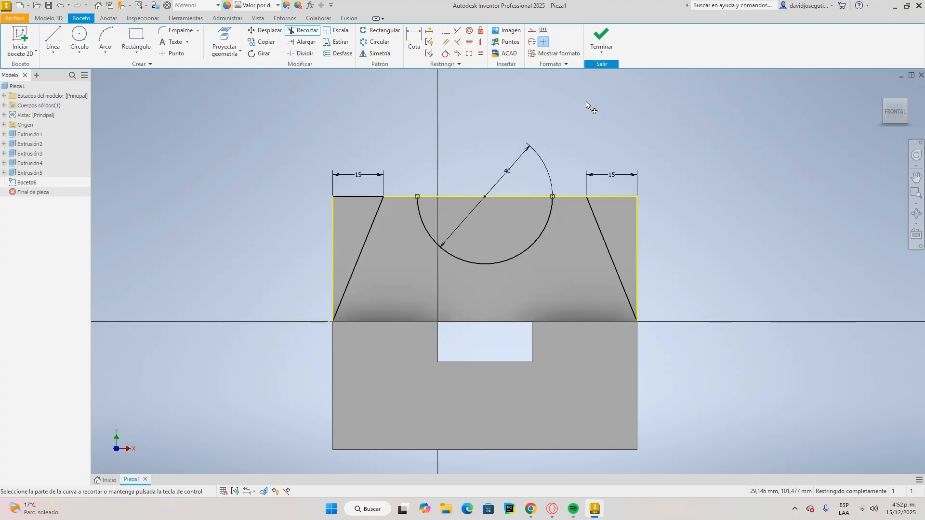
click(601, 39)
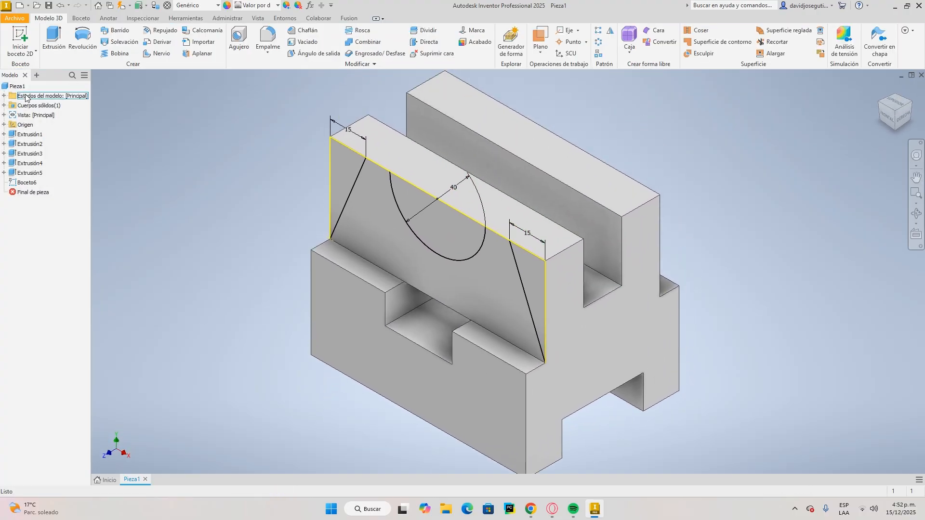
Cut both triangles and the half circle 60 mm through the upper block with a reversed extrusion
click(53, 41)
click(349, 172)
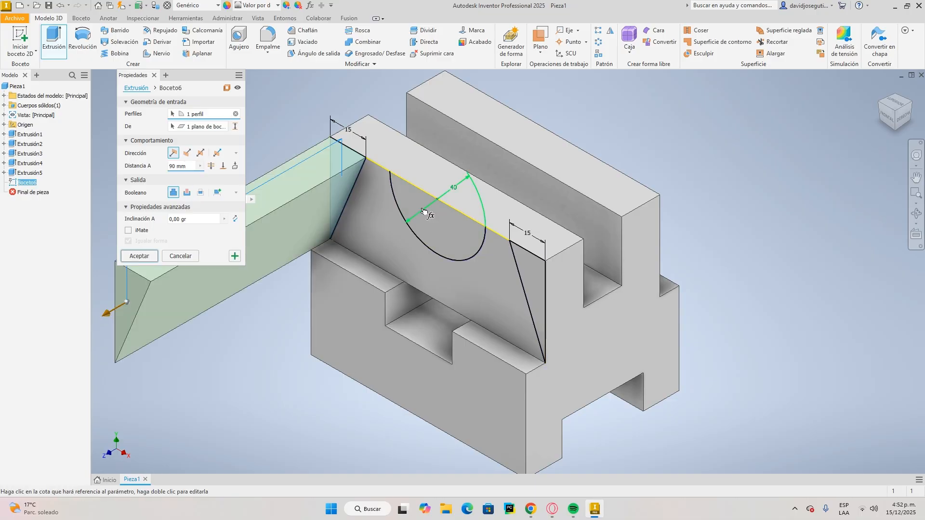
click(441, 219)
click(530, 268)
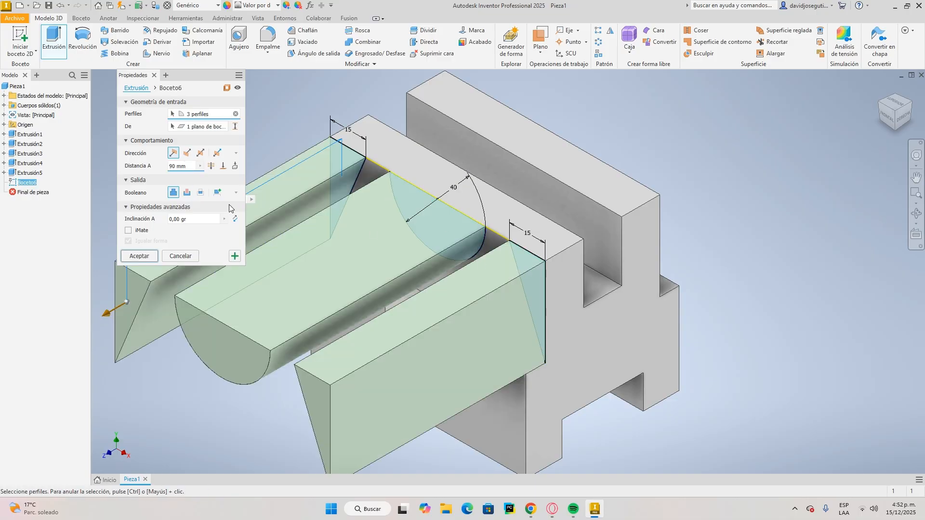
click(188, 153)
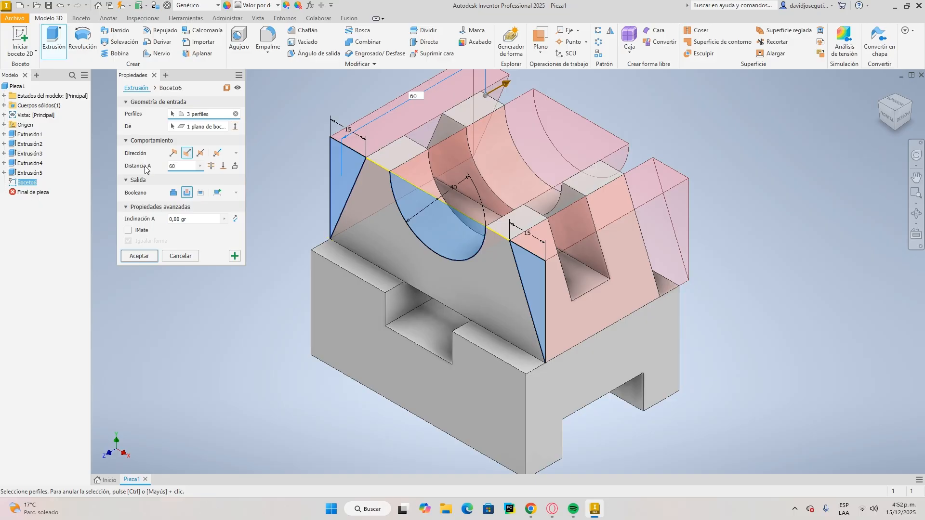
key(Return)
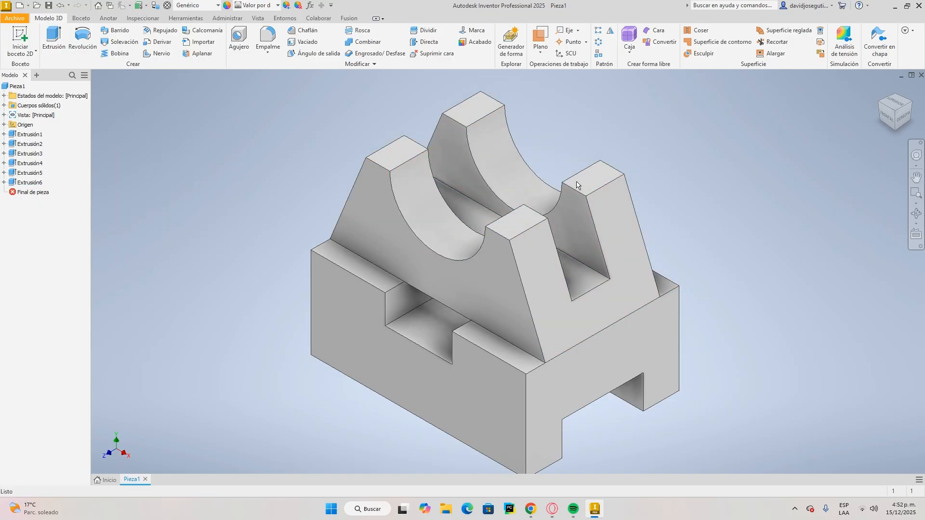
Apply the Cian appearance to the whole part
click(887, 111)
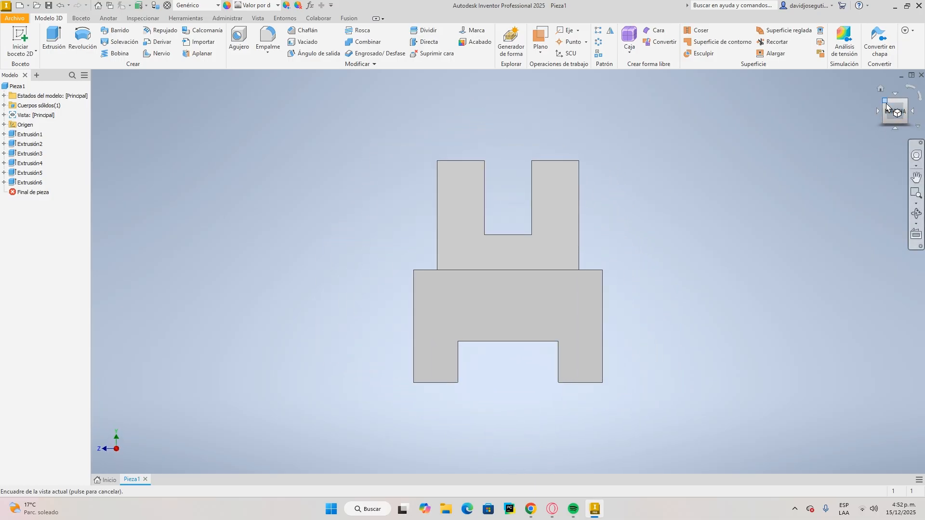
click(884, 102)
middle_drag(757, 200, 748, 185)
click(277, 6)
scroll(282, 213, up, 2)
click(272, 219)
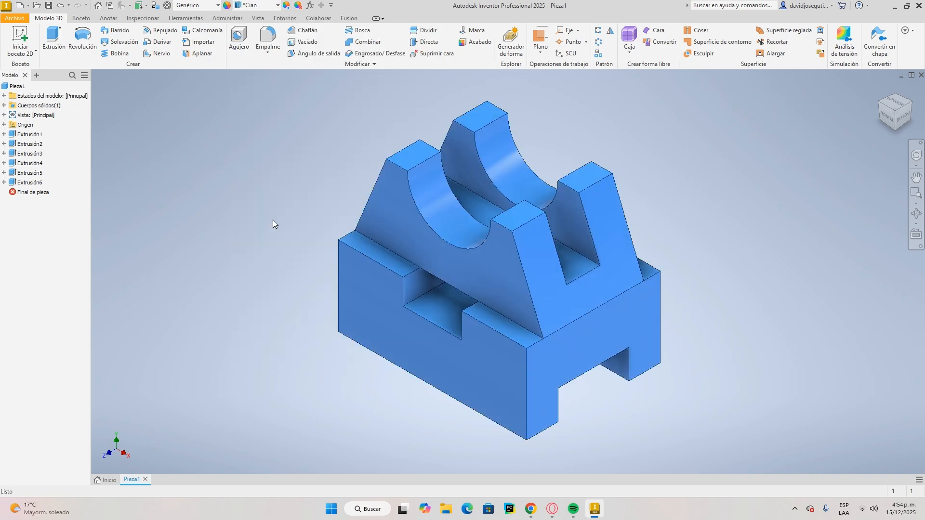
click(895, 116)
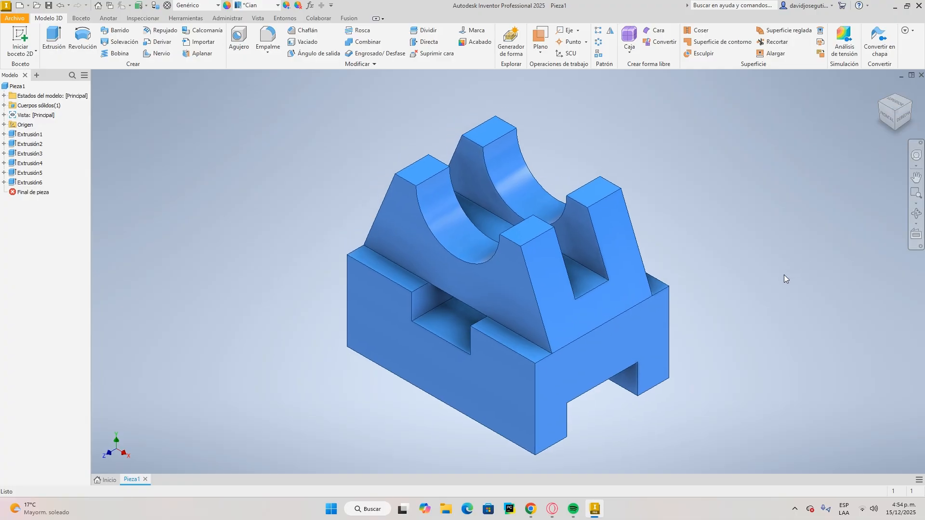
mouse_move(742, 281)
shift+middle_down()
mouse_move(738, 268)
mouse_move(840, 211)
mouse_move(758, 298)
mouse_move(739, 304)
mouse_move(788, 243)
mouse_move(700, 310)
mouse_move(777, 303)
shift+middle_up()
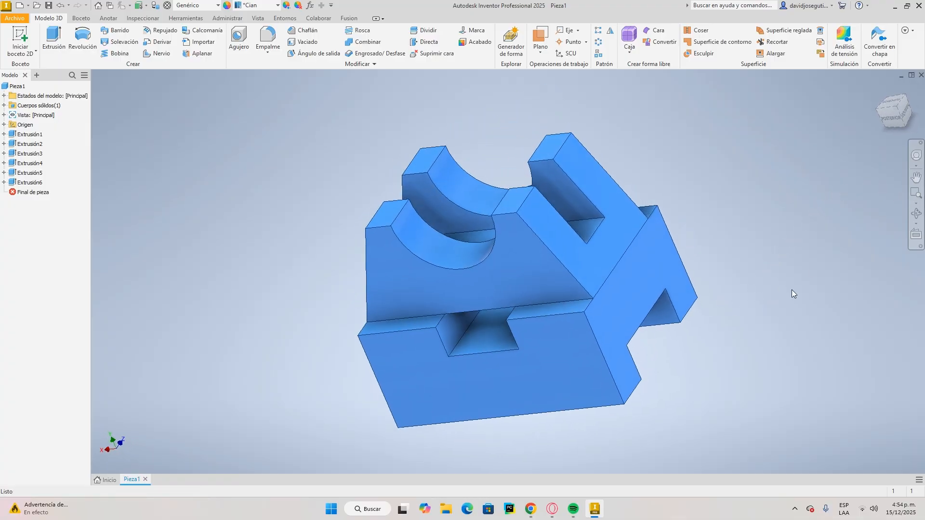